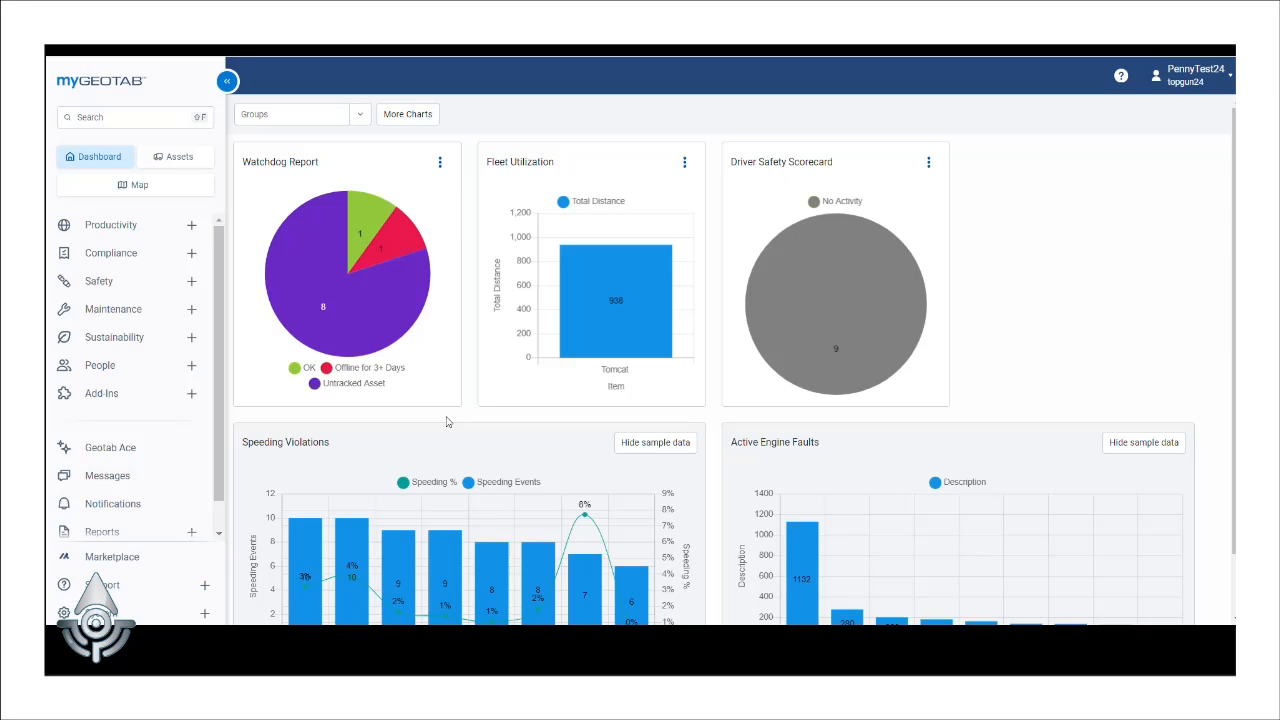
# - Open the Here and There route from the Routes list for editing
pyautogui.click(145, 237)
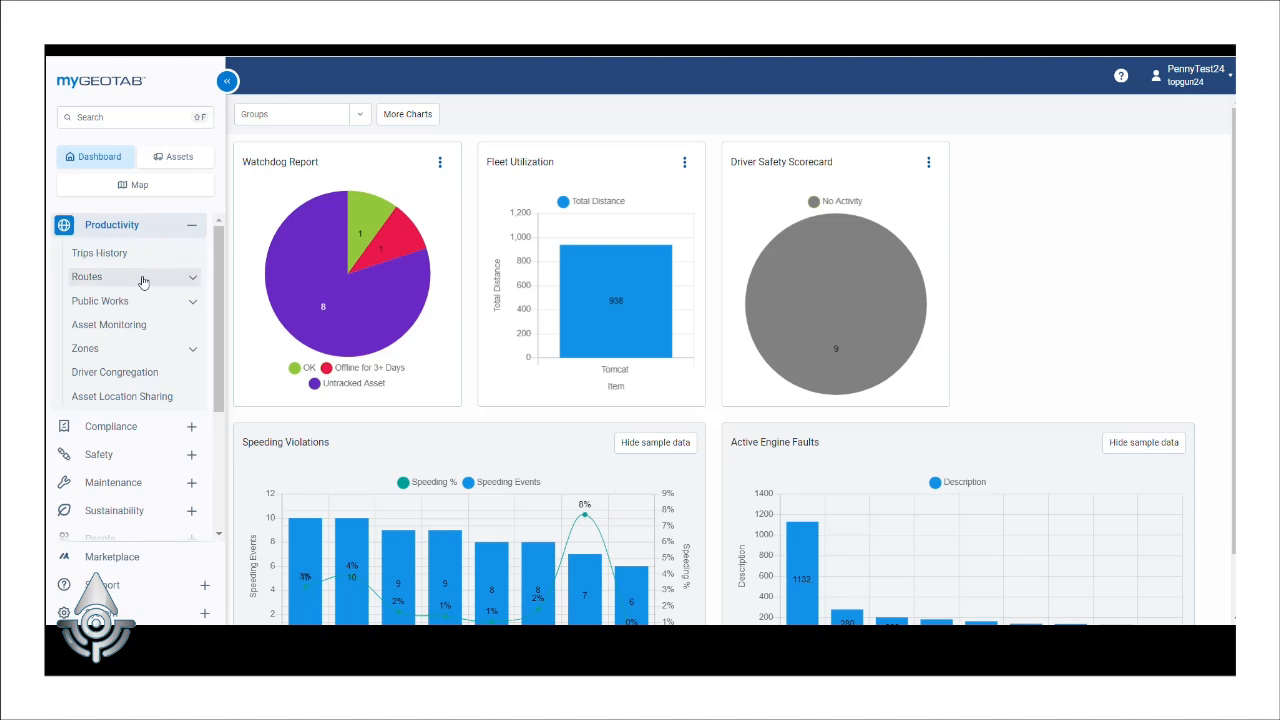
pyautogui.moveTo(143, 277)
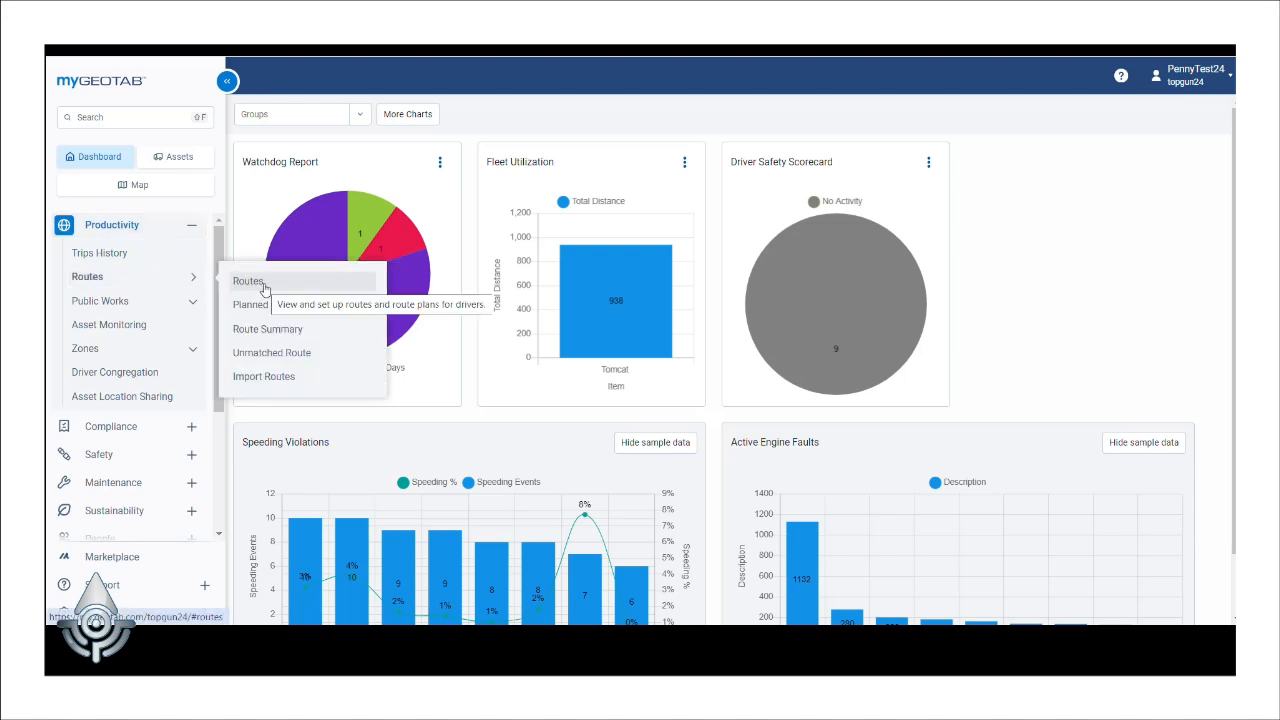
pyautogui.click(264, 287)
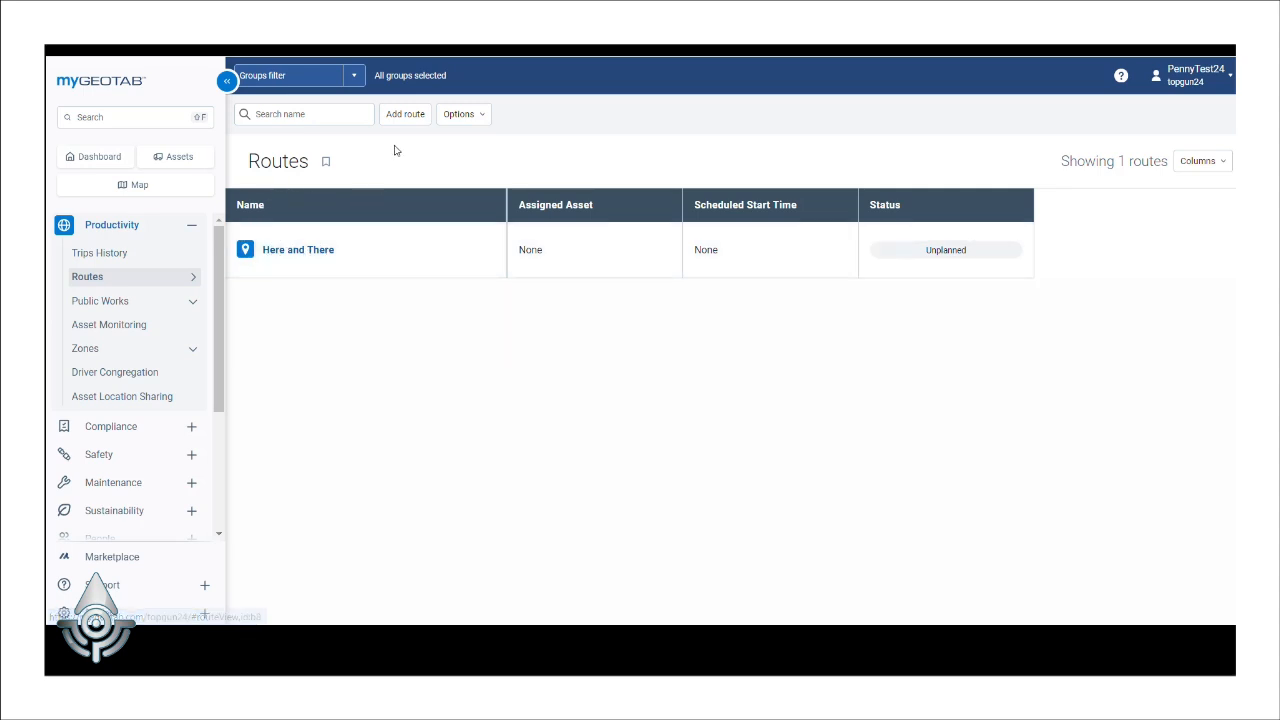
pyautogui.click(407, 117)
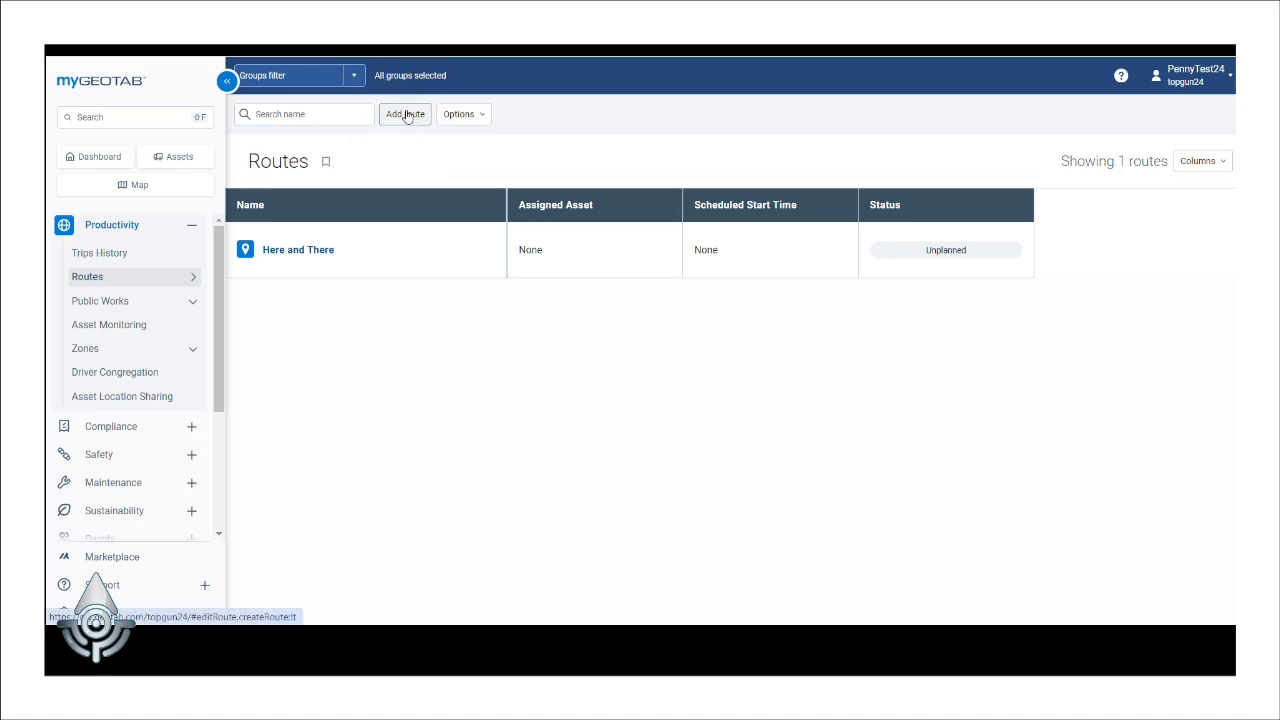
pyautogui.click(299, 251)
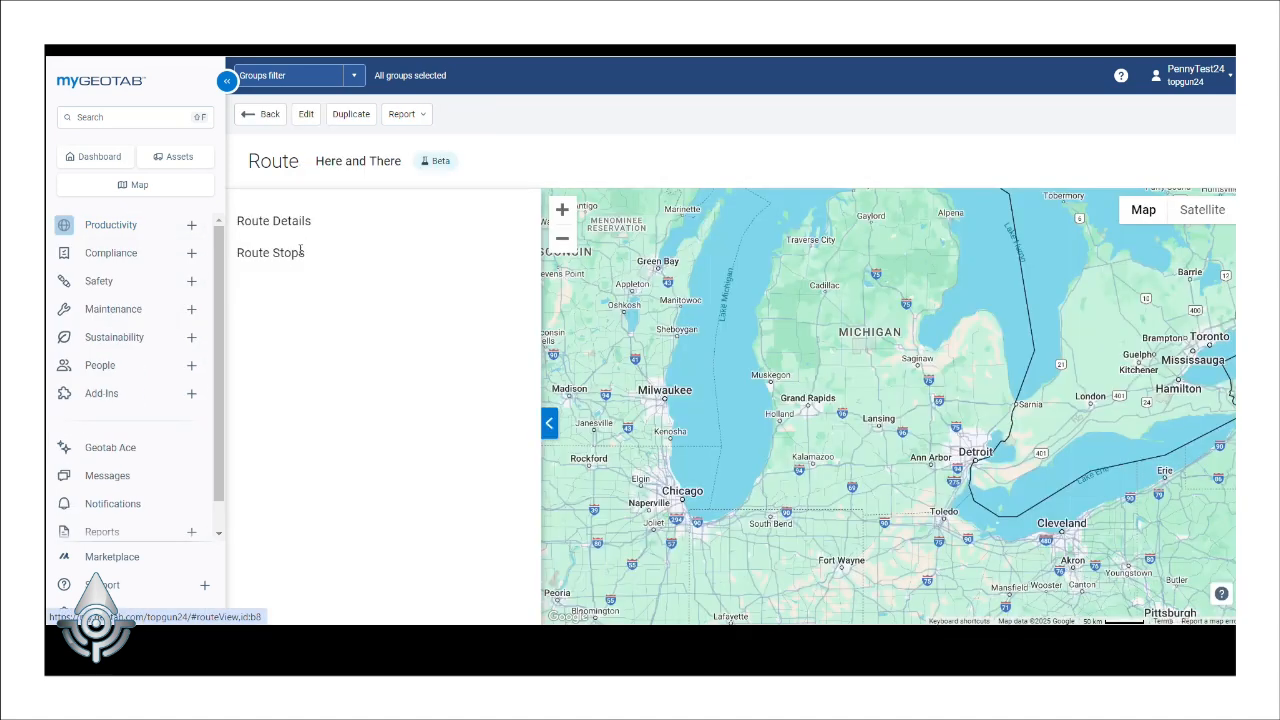
pyautogui.click(307, 117)
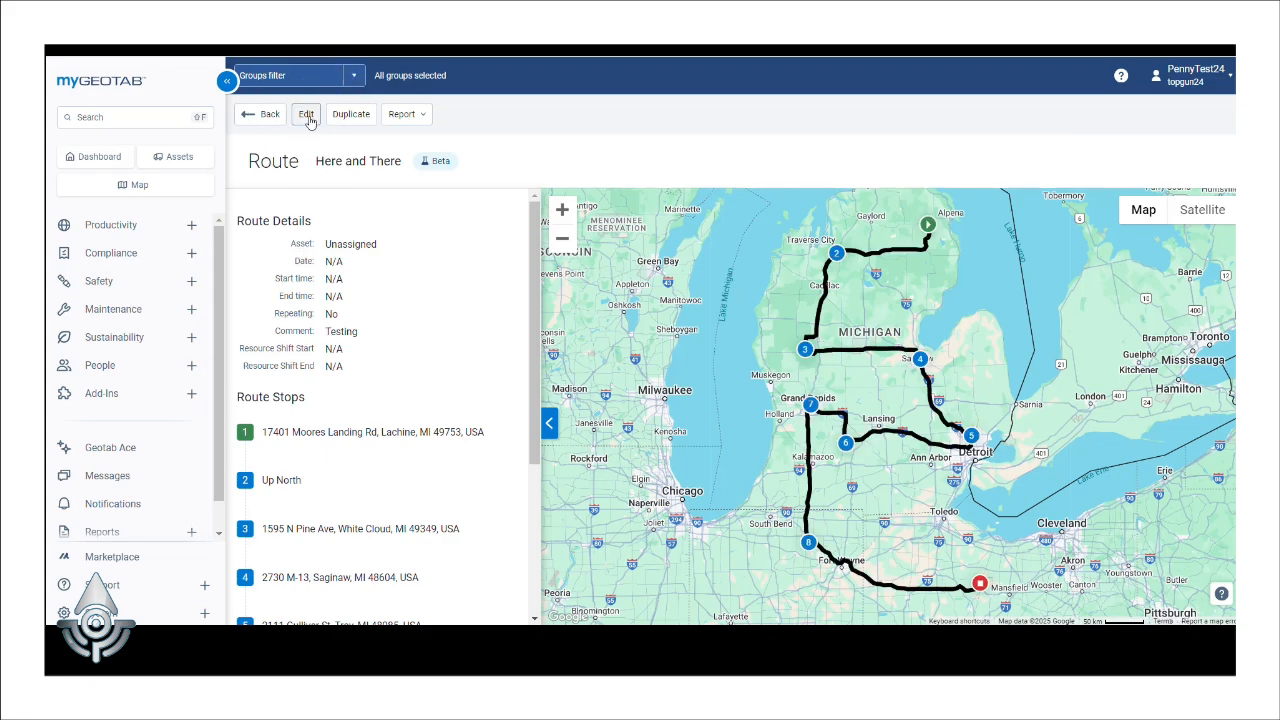
pyautogui.click(308, 117)
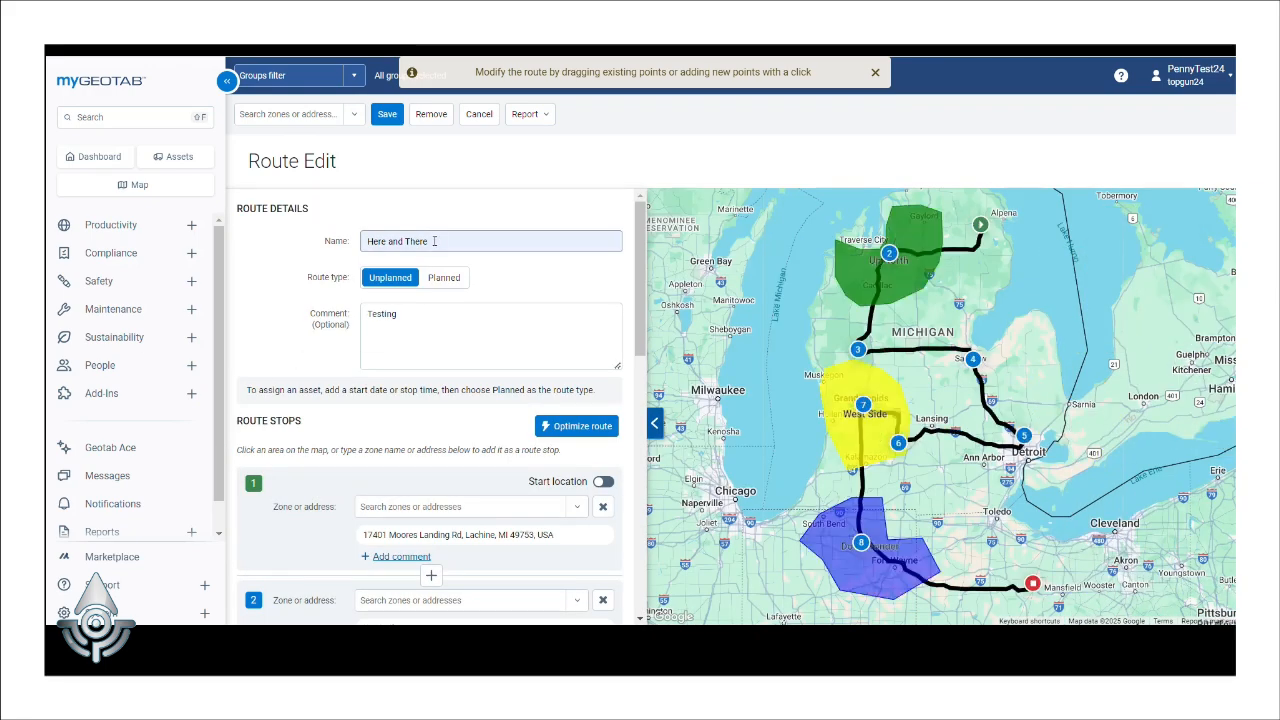
# - Rename the route Here and There 1/18/25 and make it a planned route assigned to the asset Tomcat
pyautogui.click(434, 241)
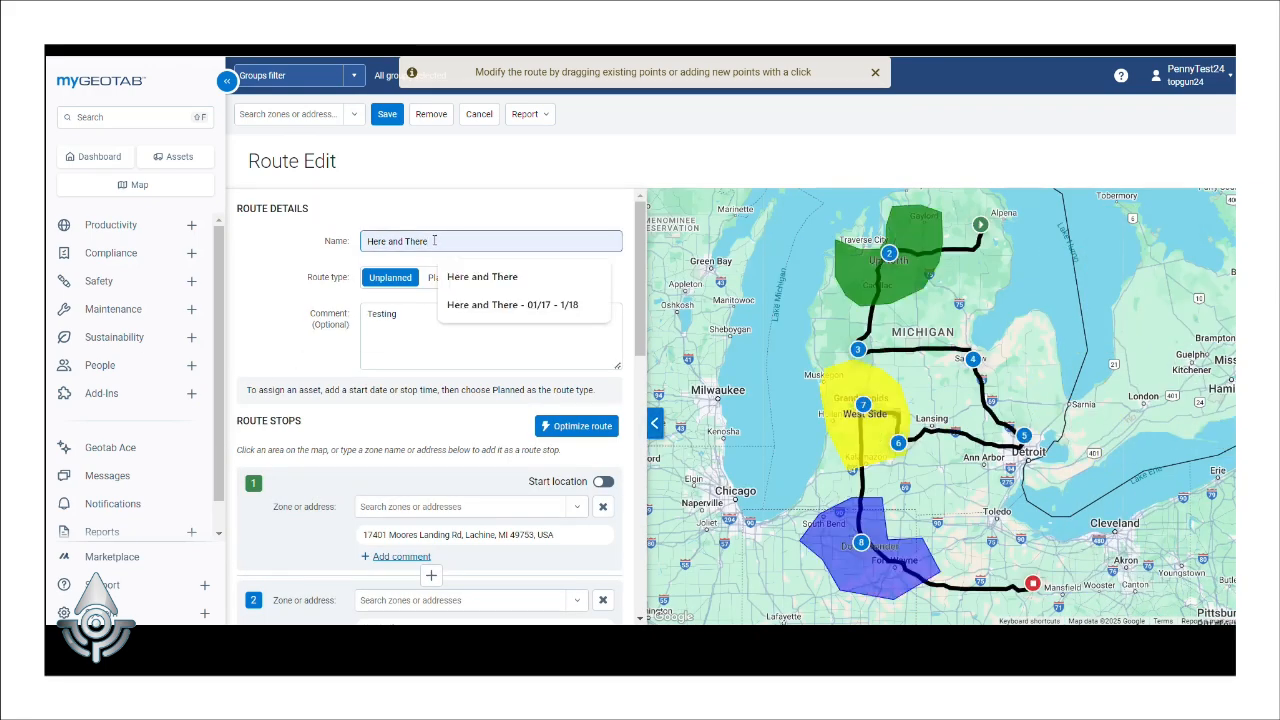
pyautogui.write('1/18/25')
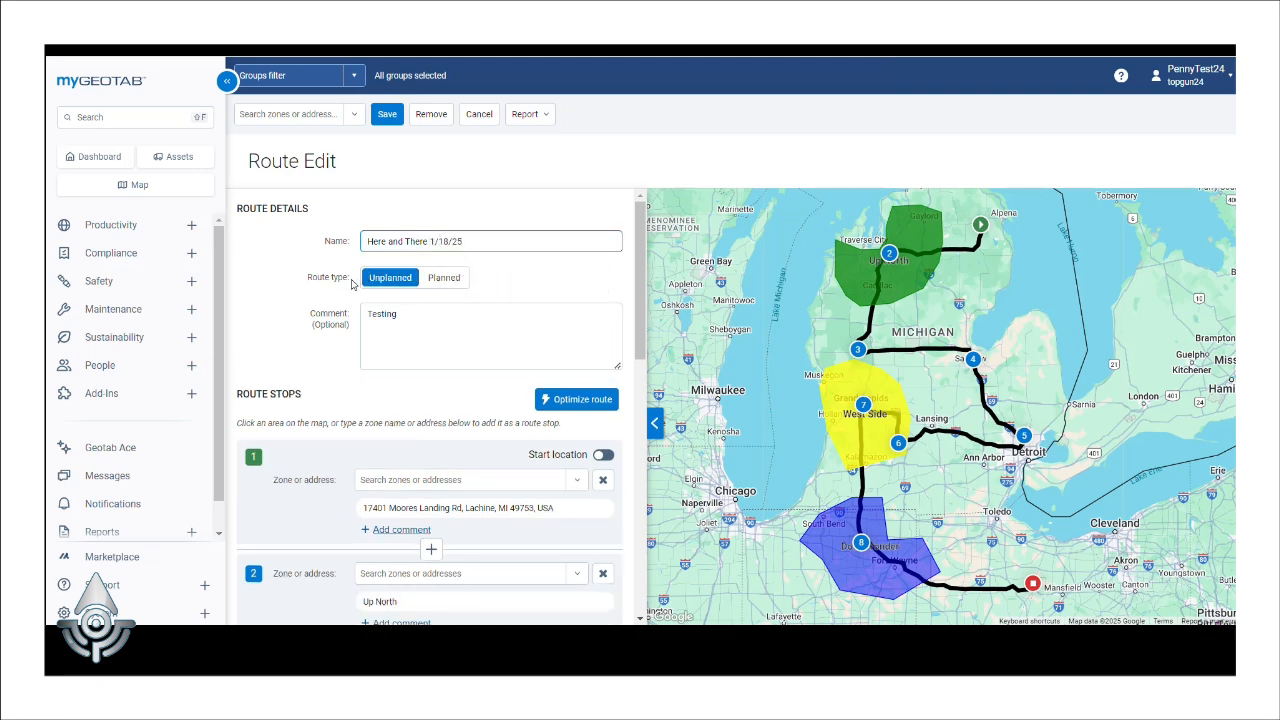
pyautogui.click(441, 280)
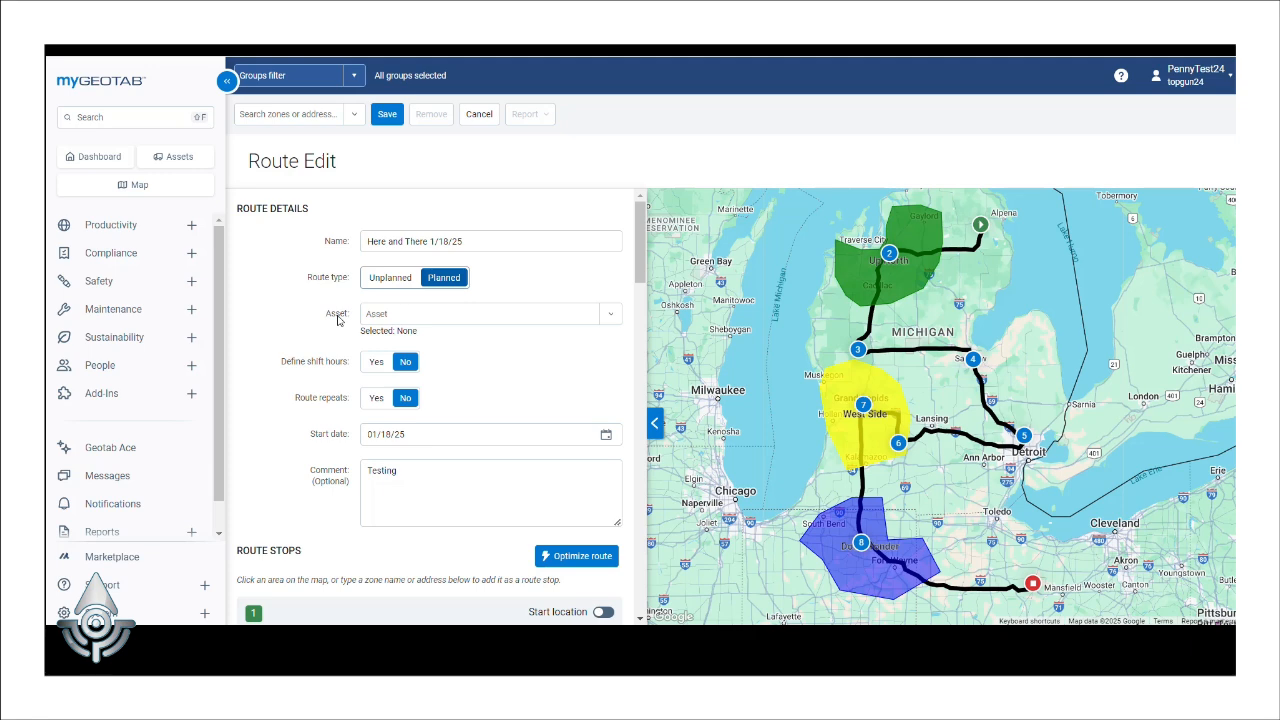
pyautogui.click(610, 314)
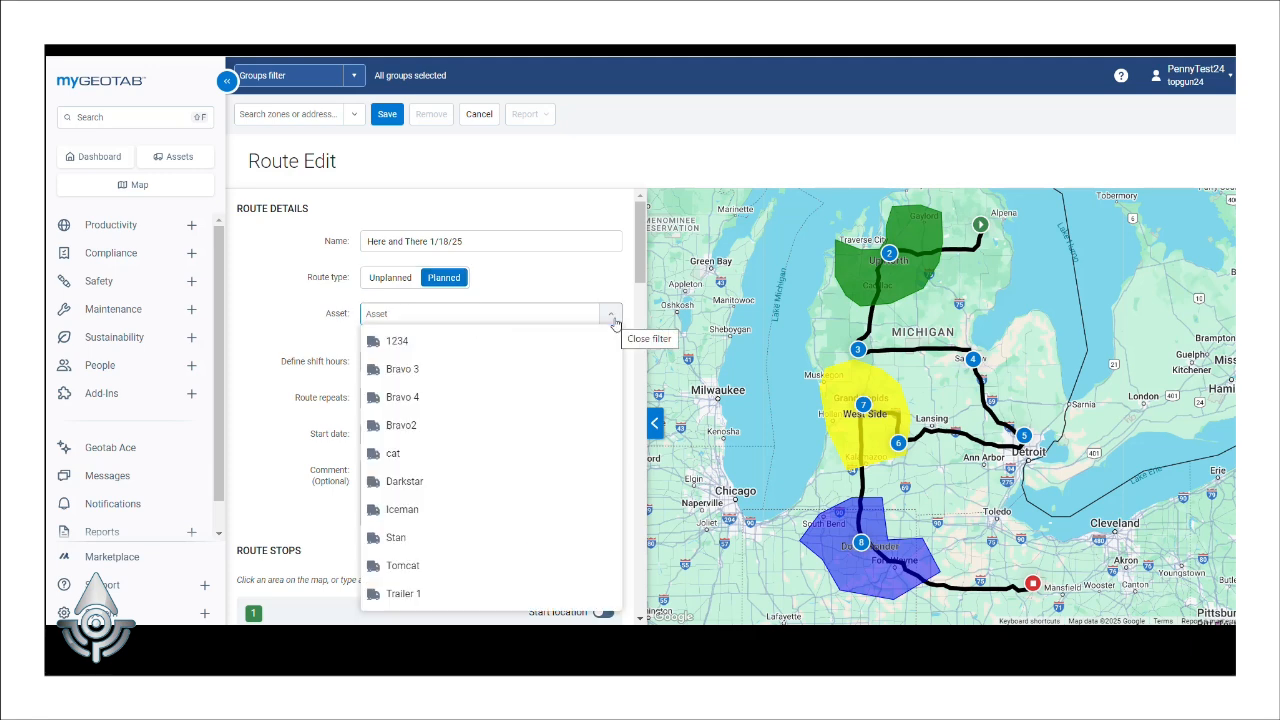
pyautogui.click(535, 565)
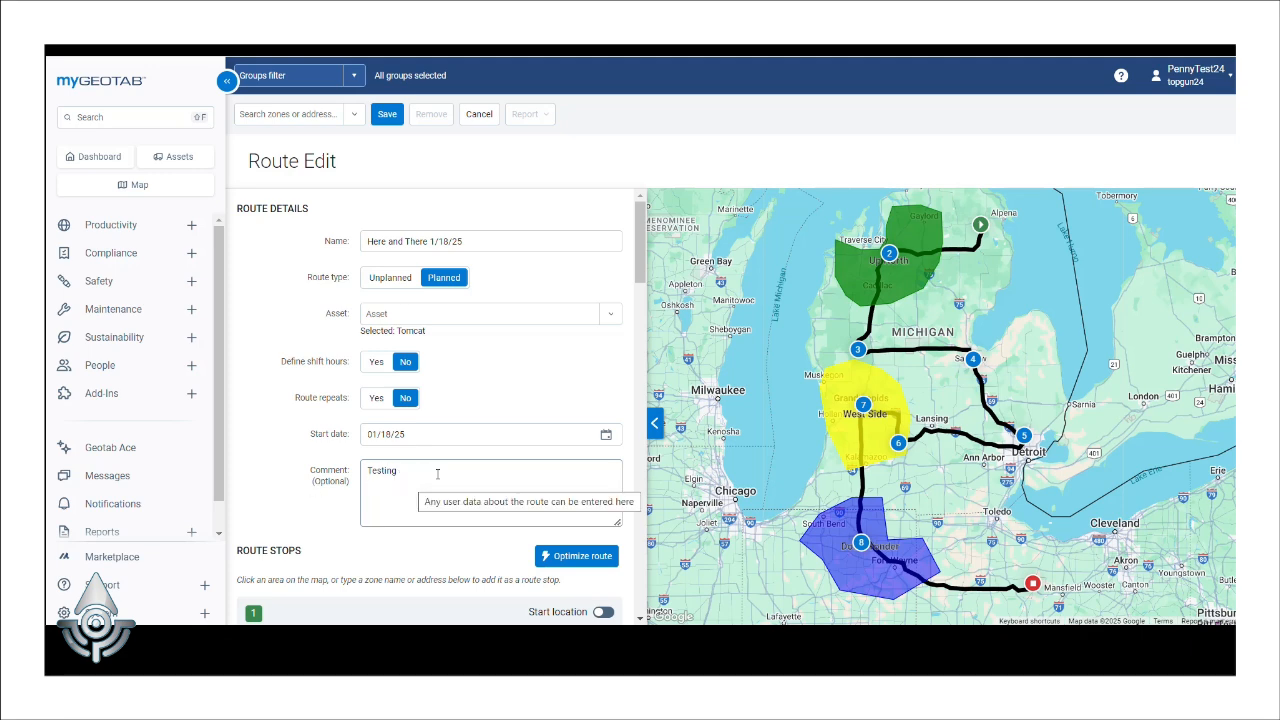
# - Reorder the route stops so that the first stop comes after Up North
pyautogui.scroll(-5, 437, 474)
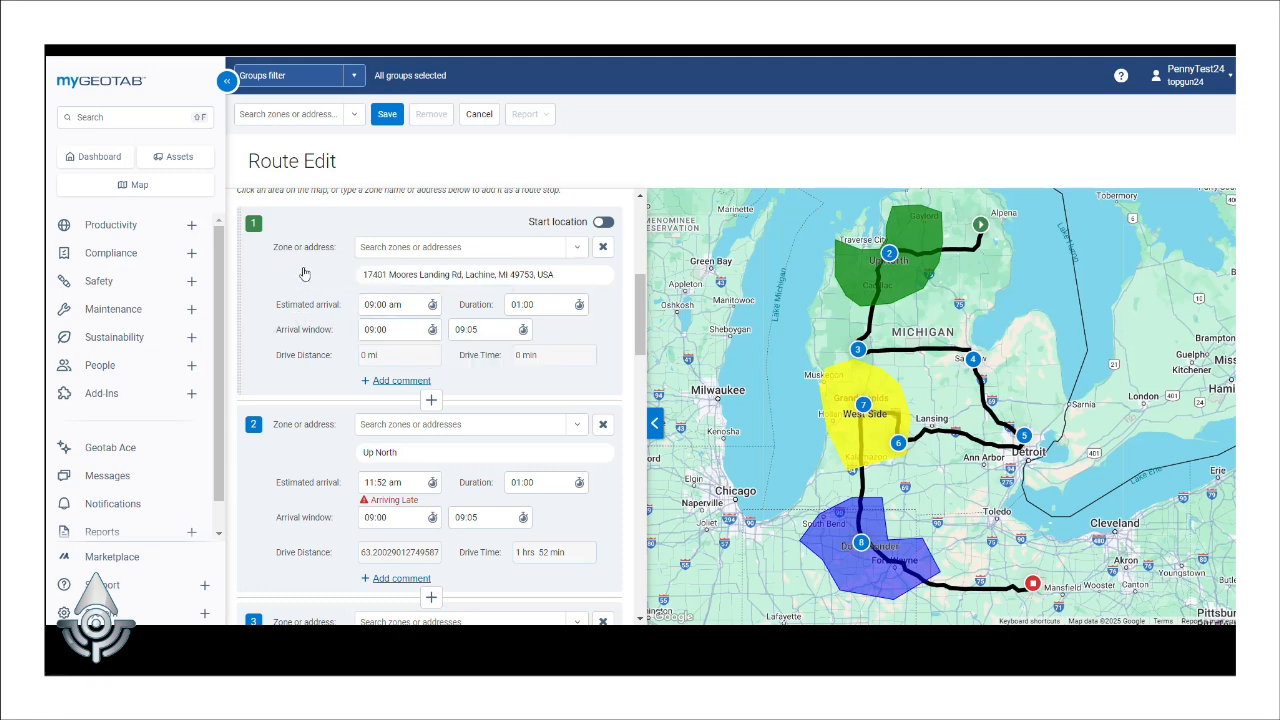
pyautogui.moveTo(305, 273); pyautogui.dragTo(461, 456)
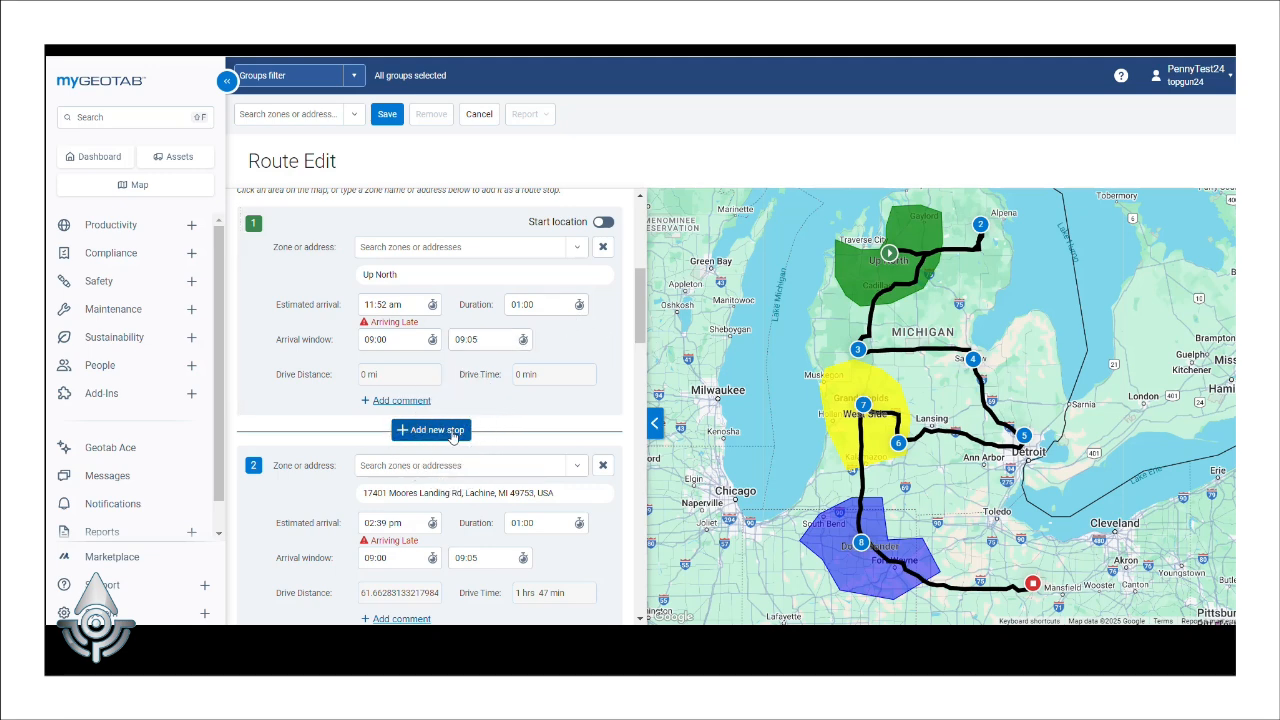
# - Examine the route stops' order, start location, estimated arrivals, durations, arrival windows and drive times
pyautogui.scroll(-3, 450, 436)
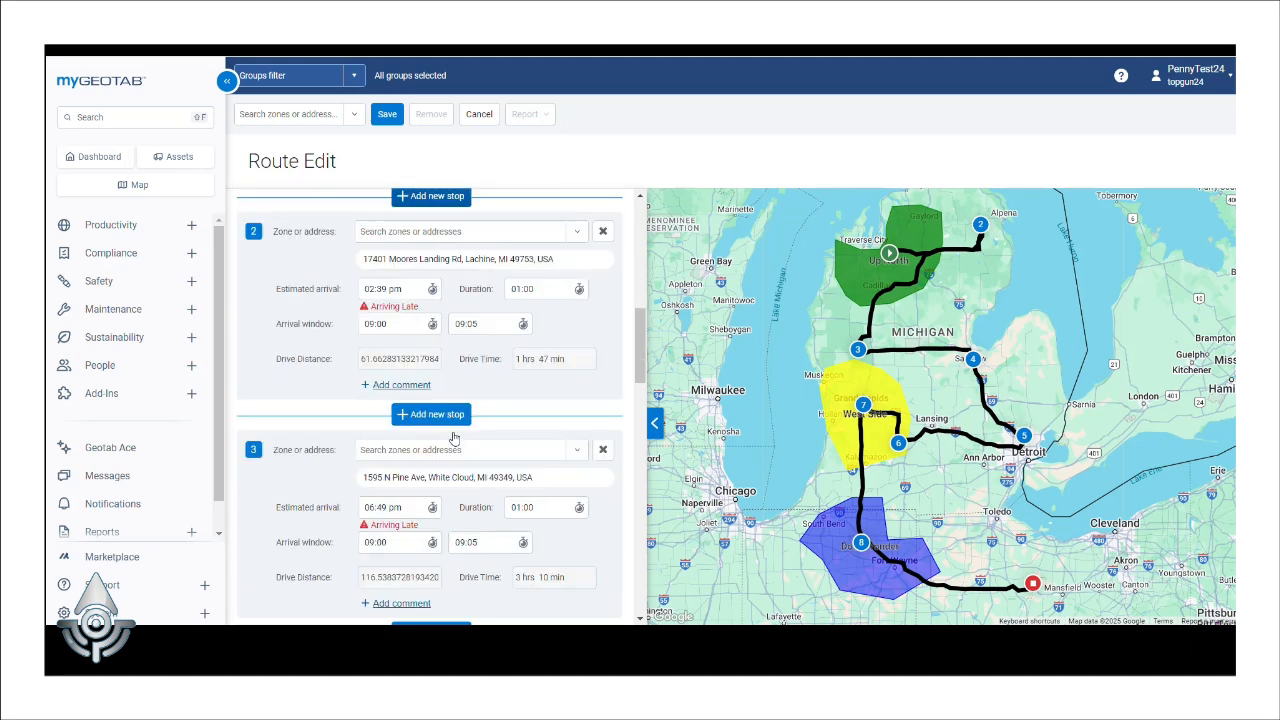
pyautogui.scroll(-3, 436, 505)
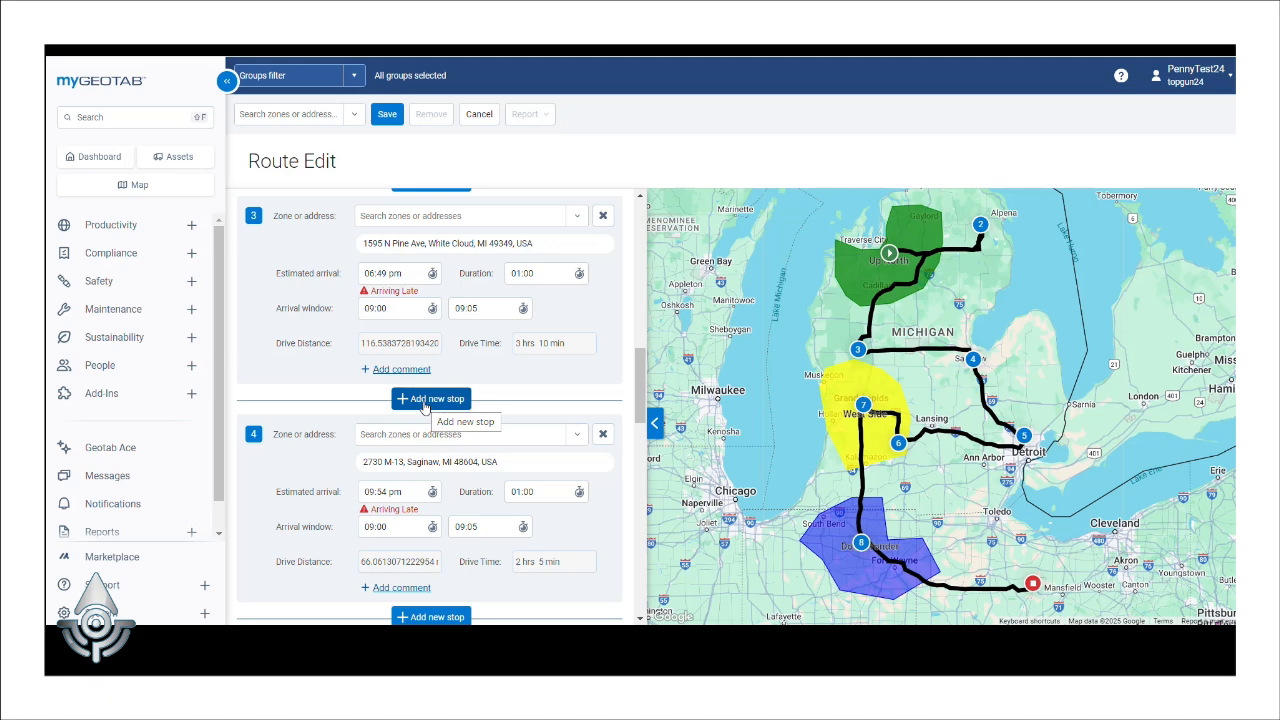
pyautogui.scroll(7, 425, 403)
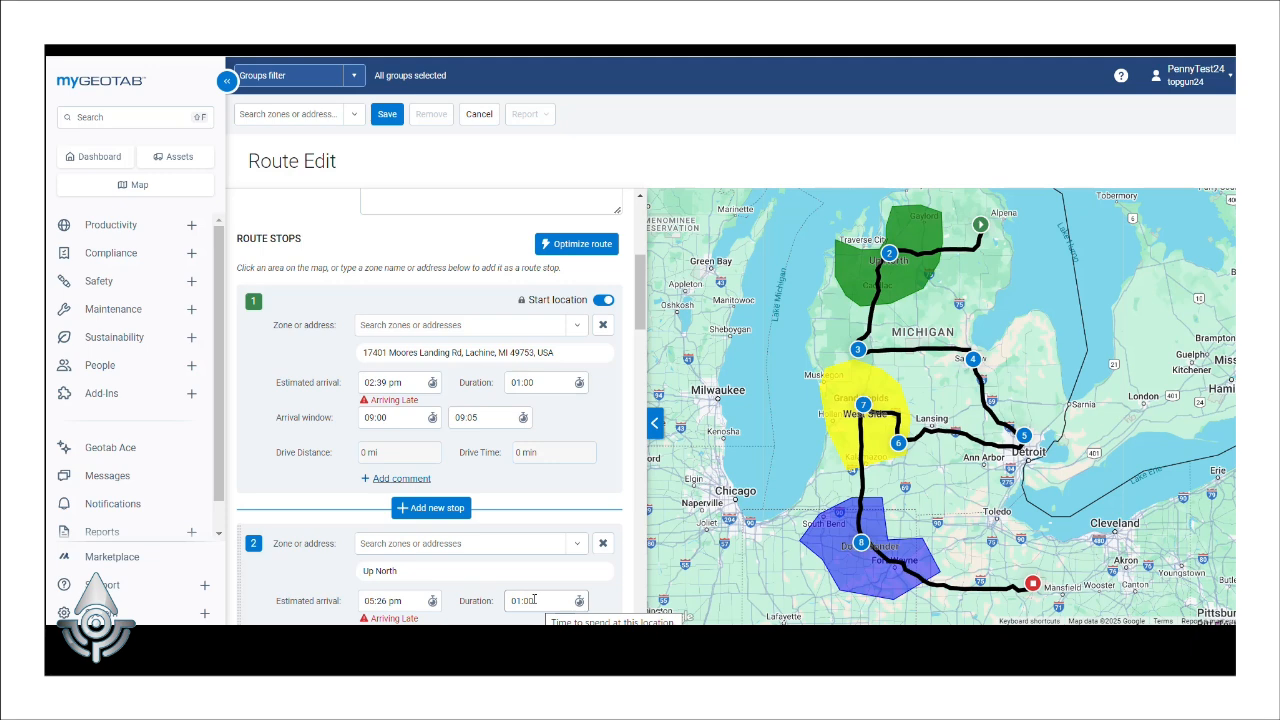
pyautogui.scroll(-2, 540, 495)
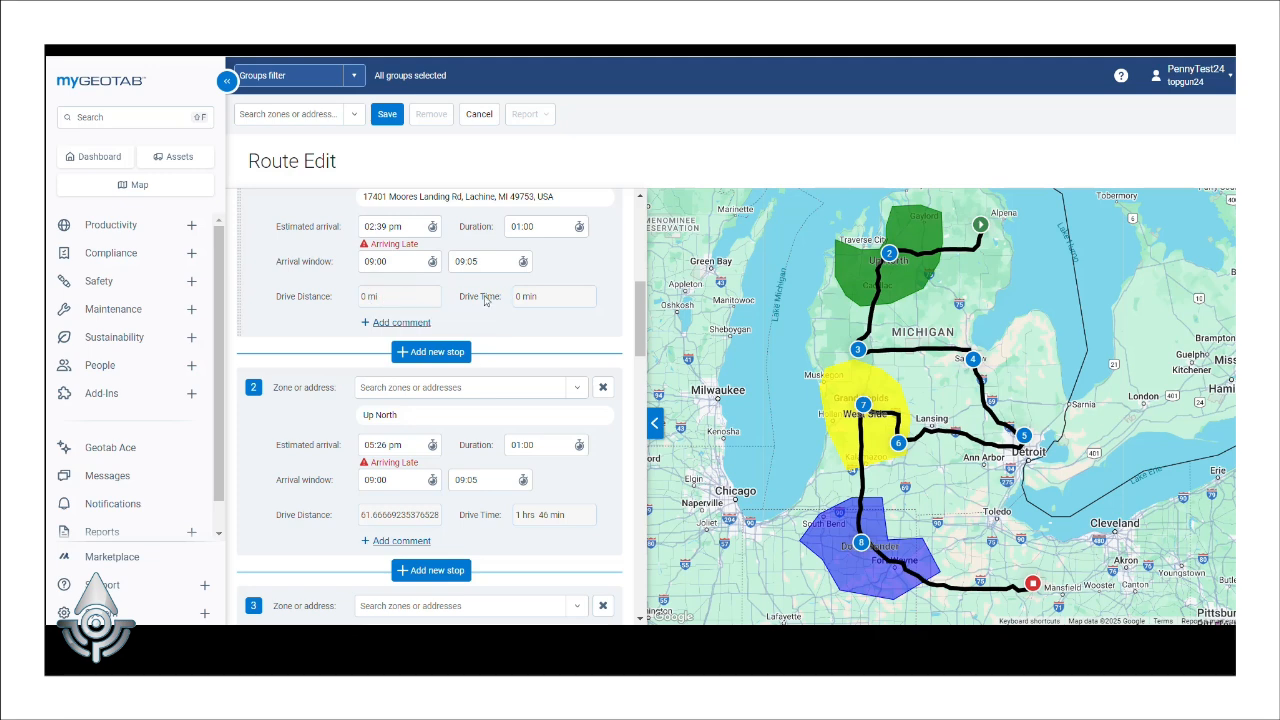
pyautogui.scroll(3, 549, 300)
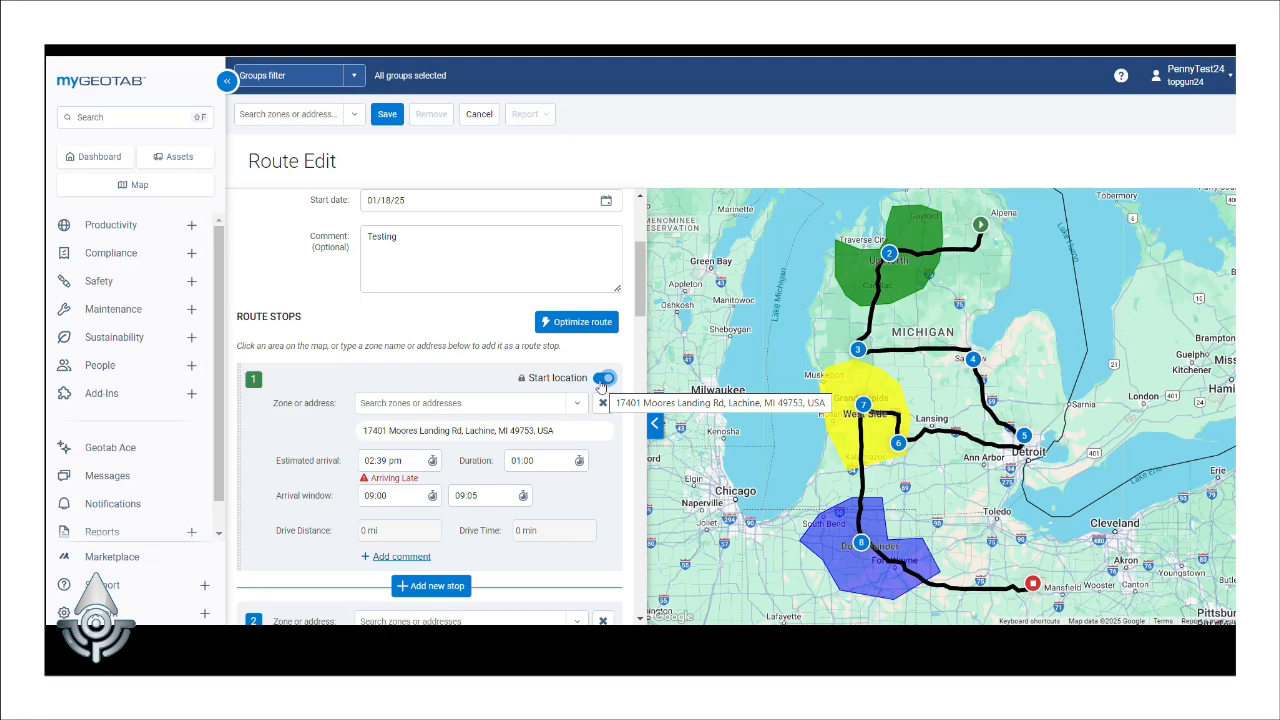
pyautogui.scroll(-3, 601, 387)
pyautogui.scroll(-1, 601, 387)
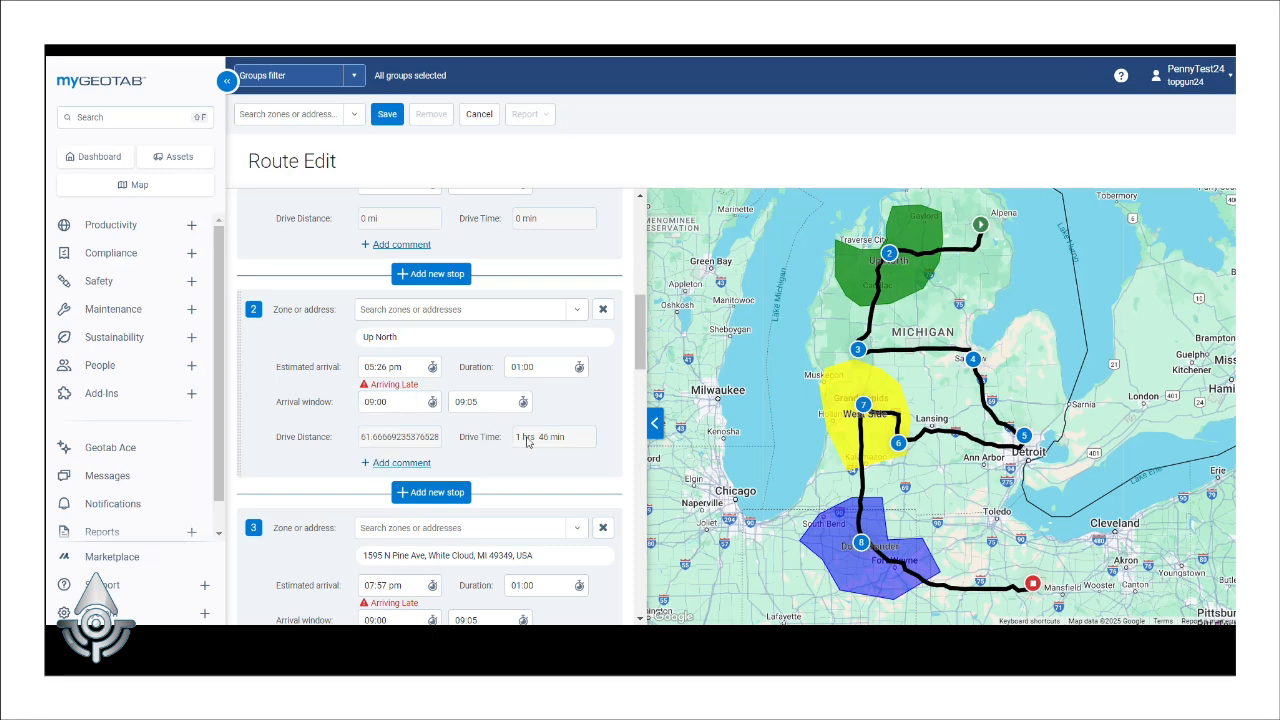
pyautogui.scroll(-3, 550, 437)
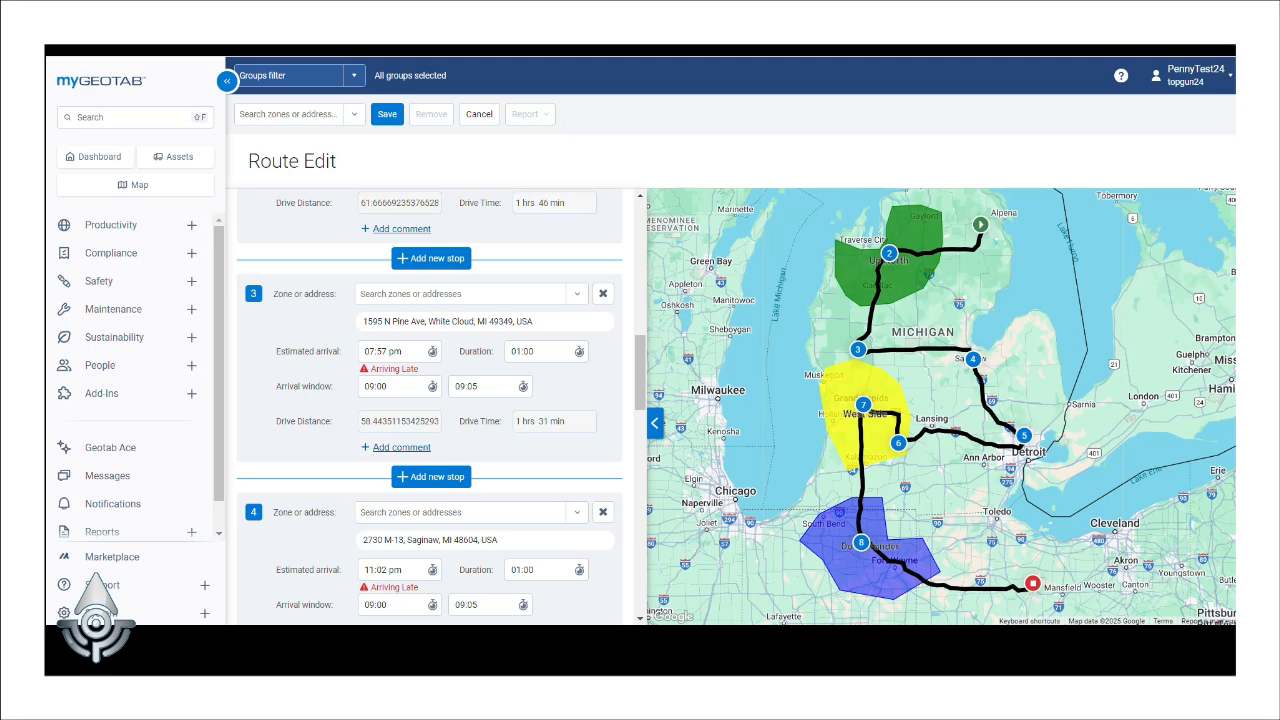
# - Set the start of the arrival window for stop 9, the final stop, to 14:00
pyautogui.scroll(-15, 410, 503)
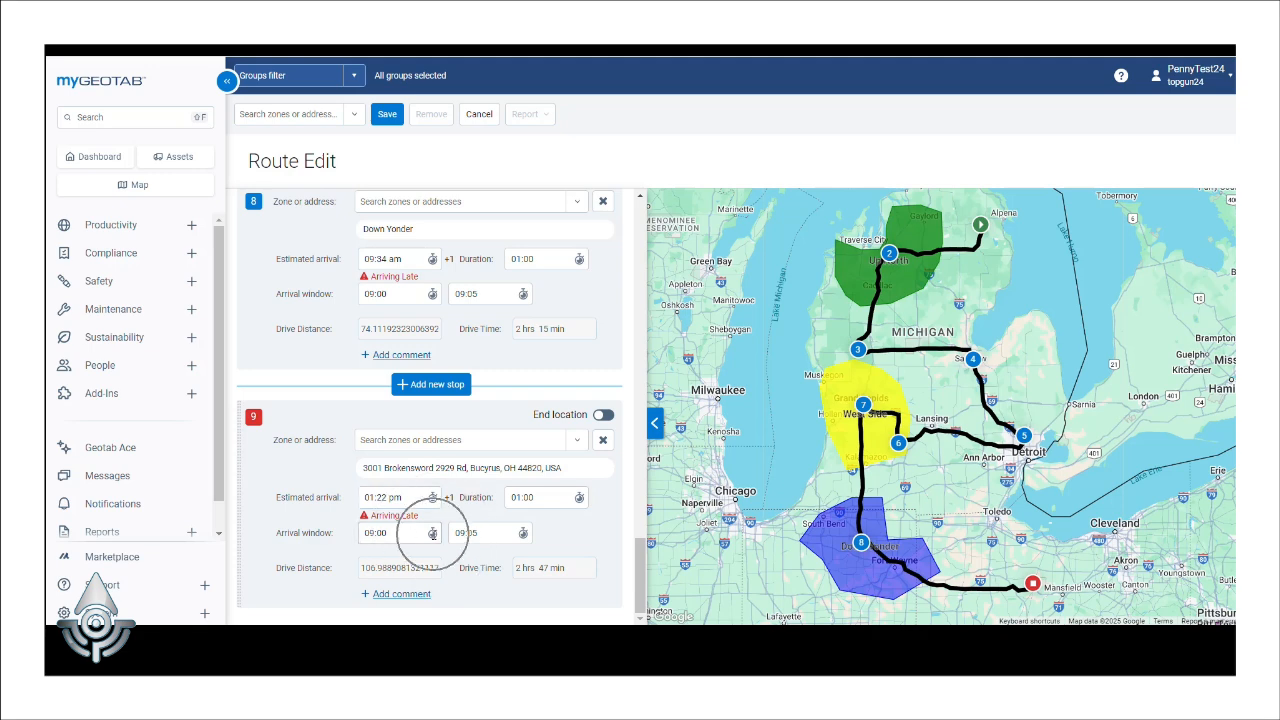
pyautogui.click(432, 533)
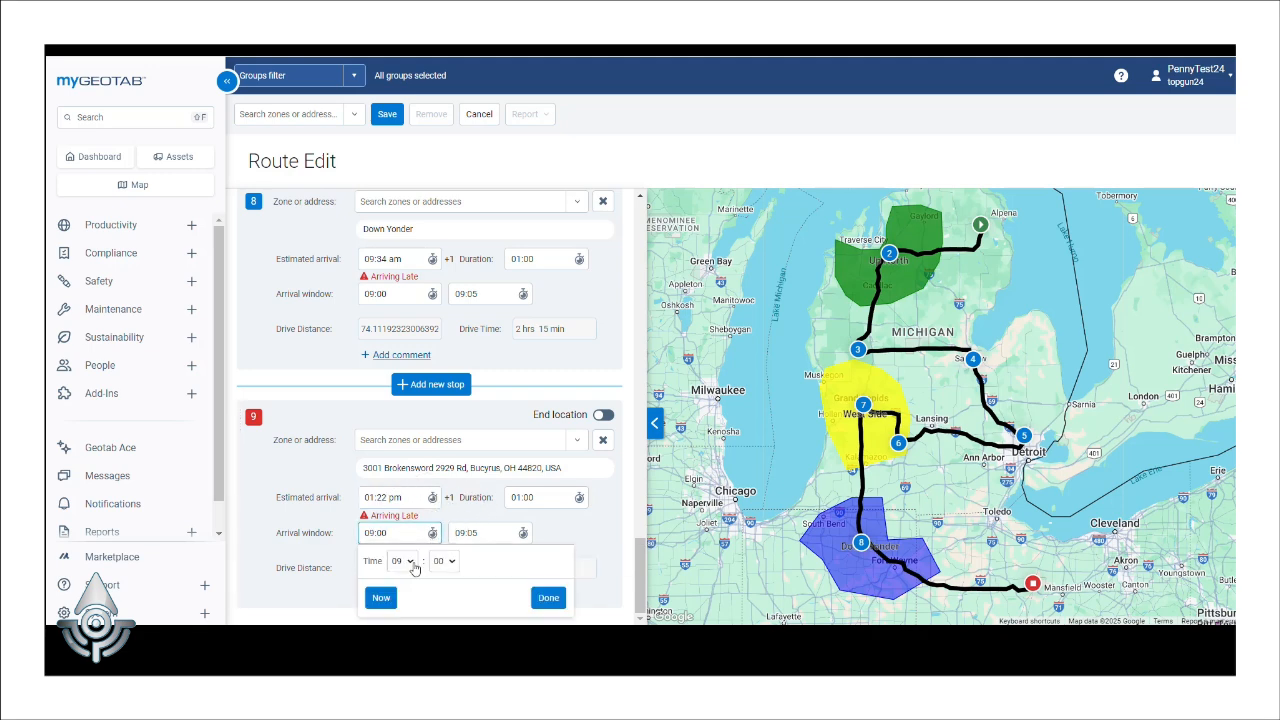
pyautogui.click(411, 562)
pyautogui.click(398, 447)
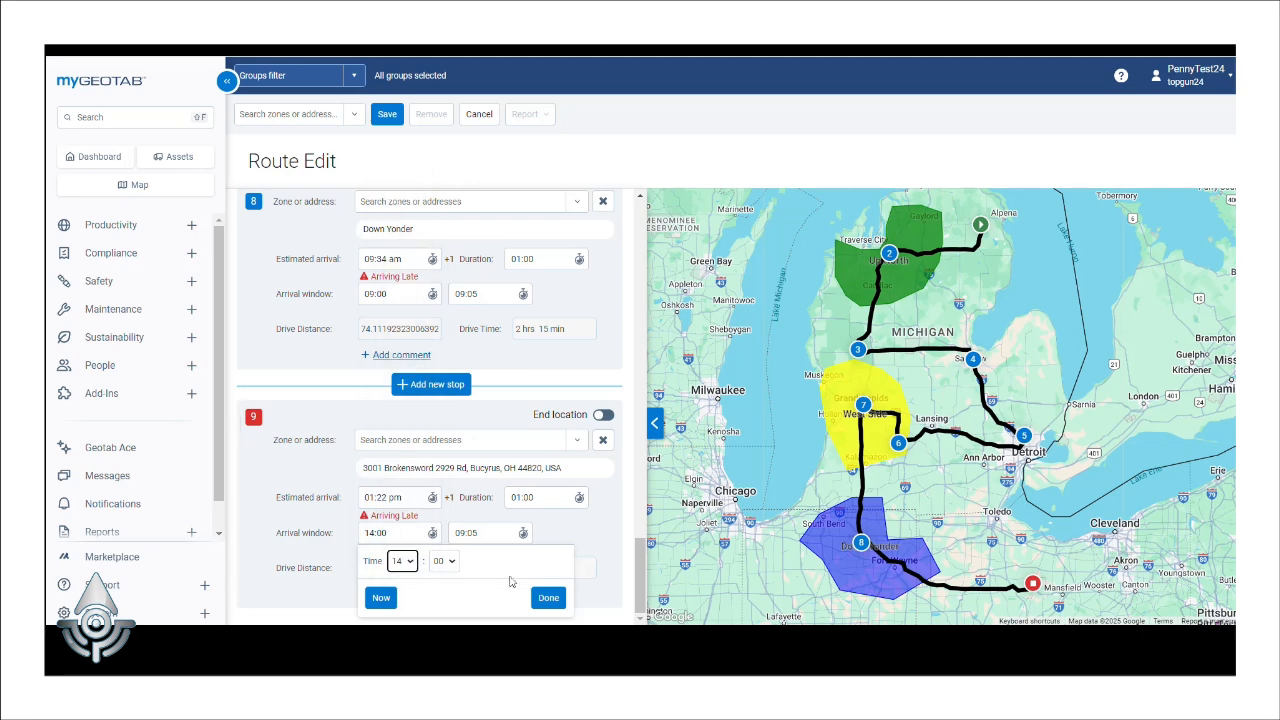
pyautogui.click(548, 598)
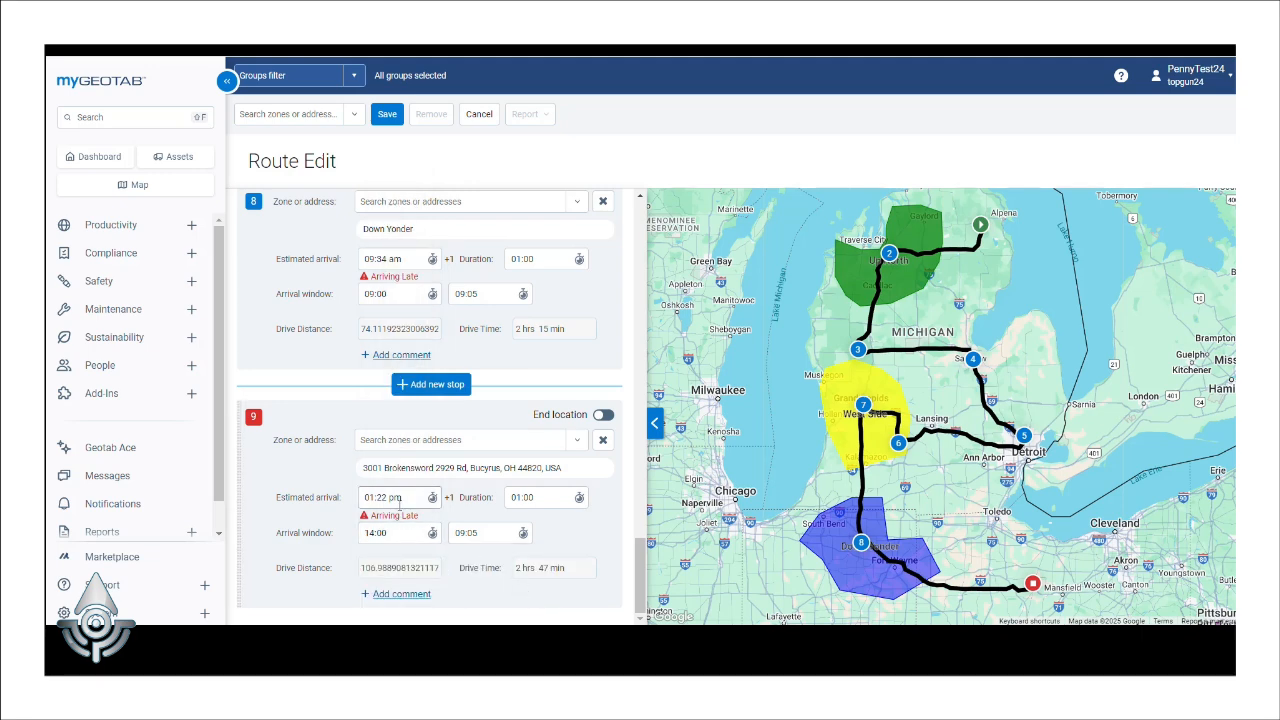
# - Add the comment "Test" to the final stop and save the route
pyautogui.click(403, 596)
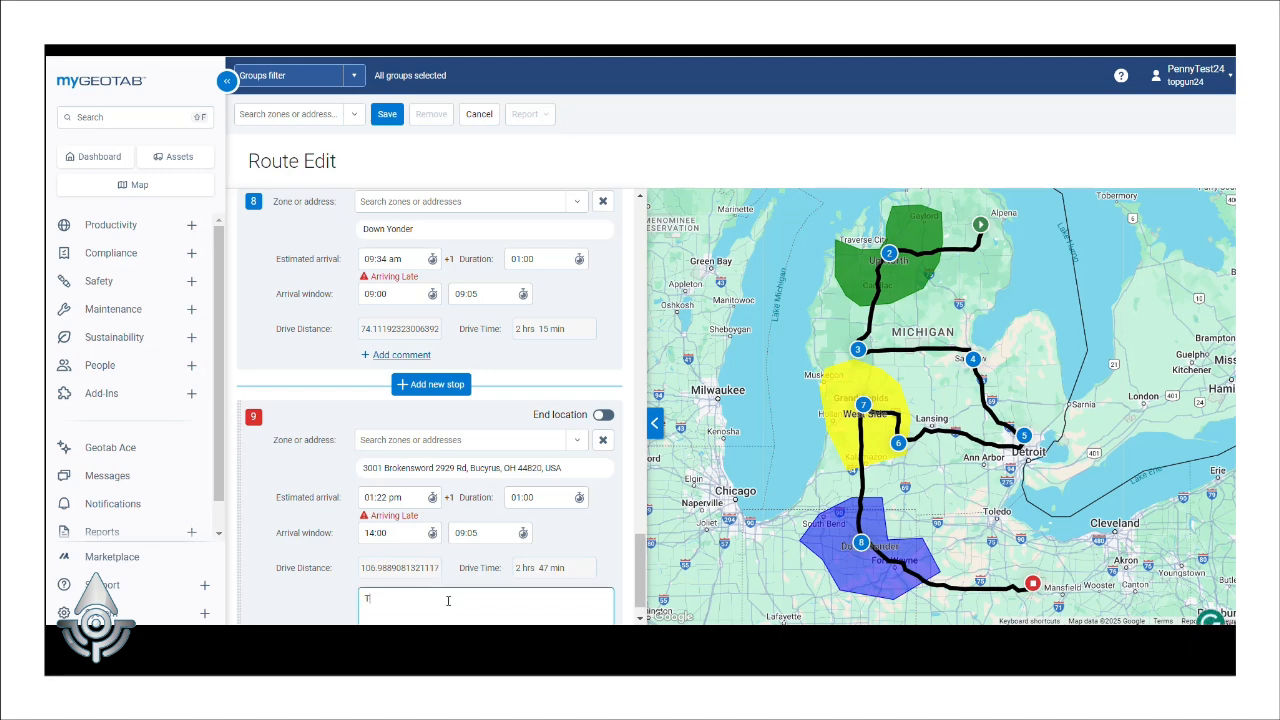
pyautogui.write('Test')
pyautogui.scroll(-1, 471, 583)
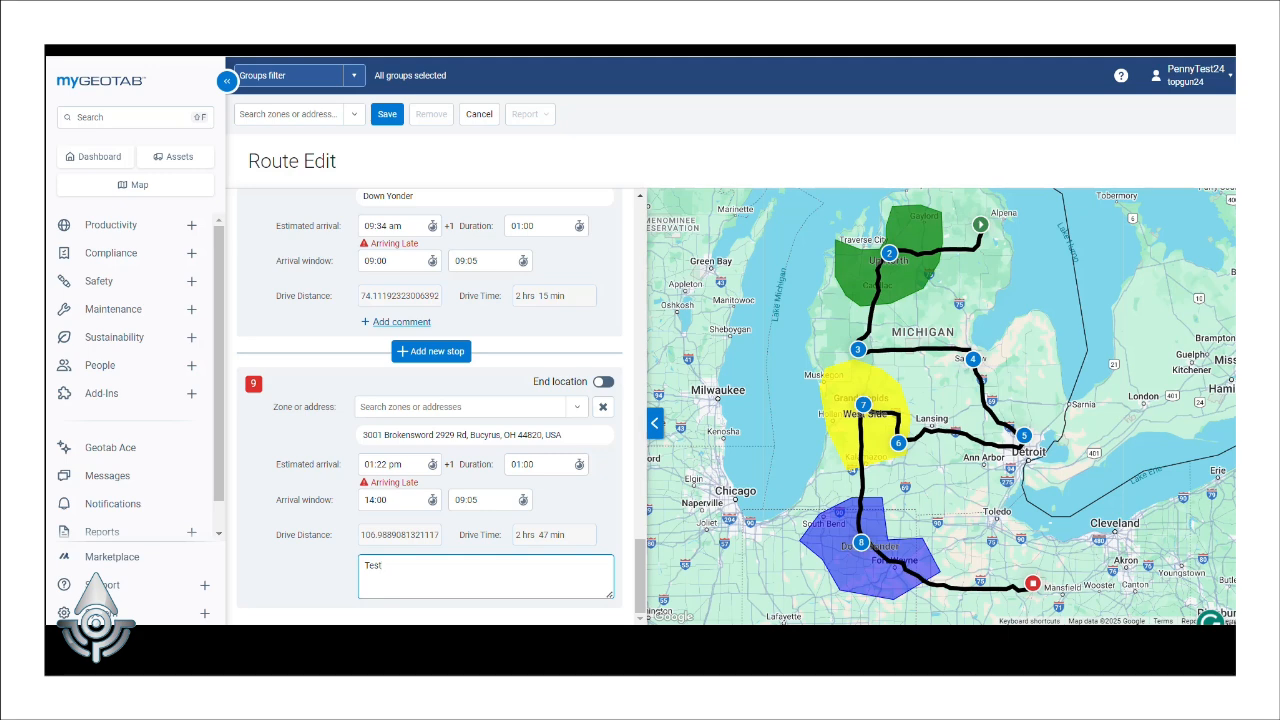
pyautogui.click(389, 116)
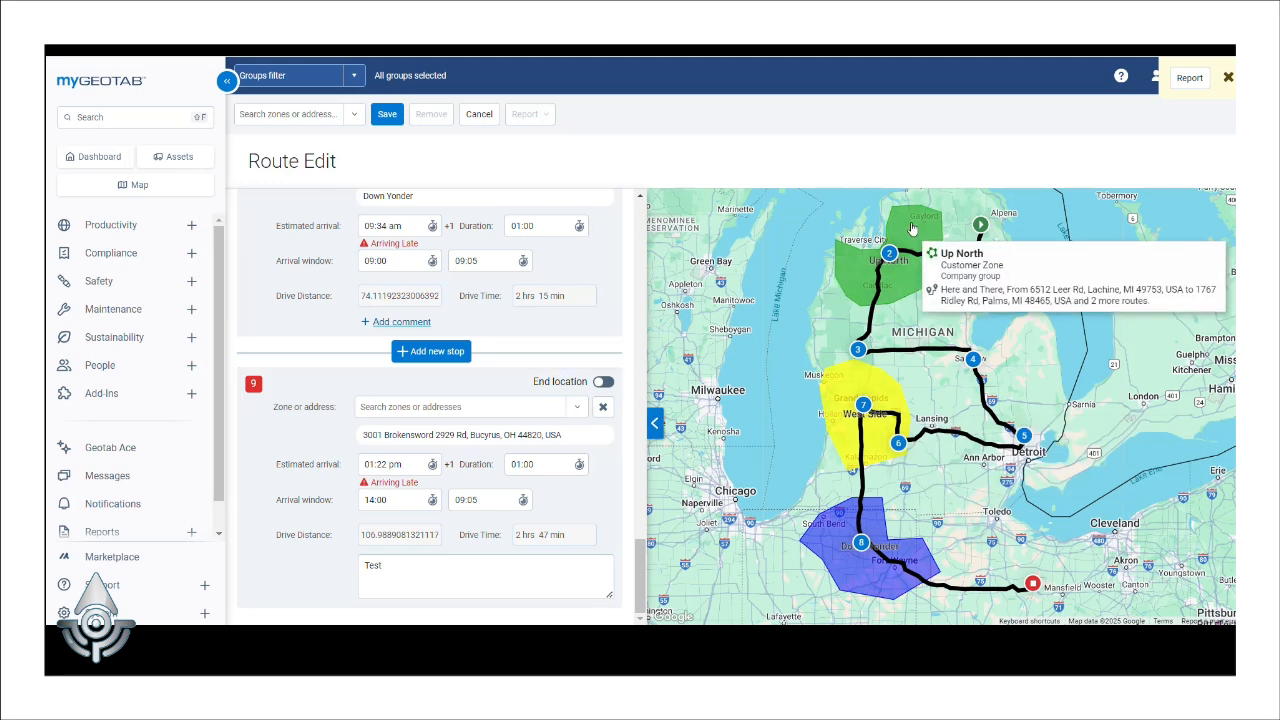
pyautogui.moveTo(897, 455)
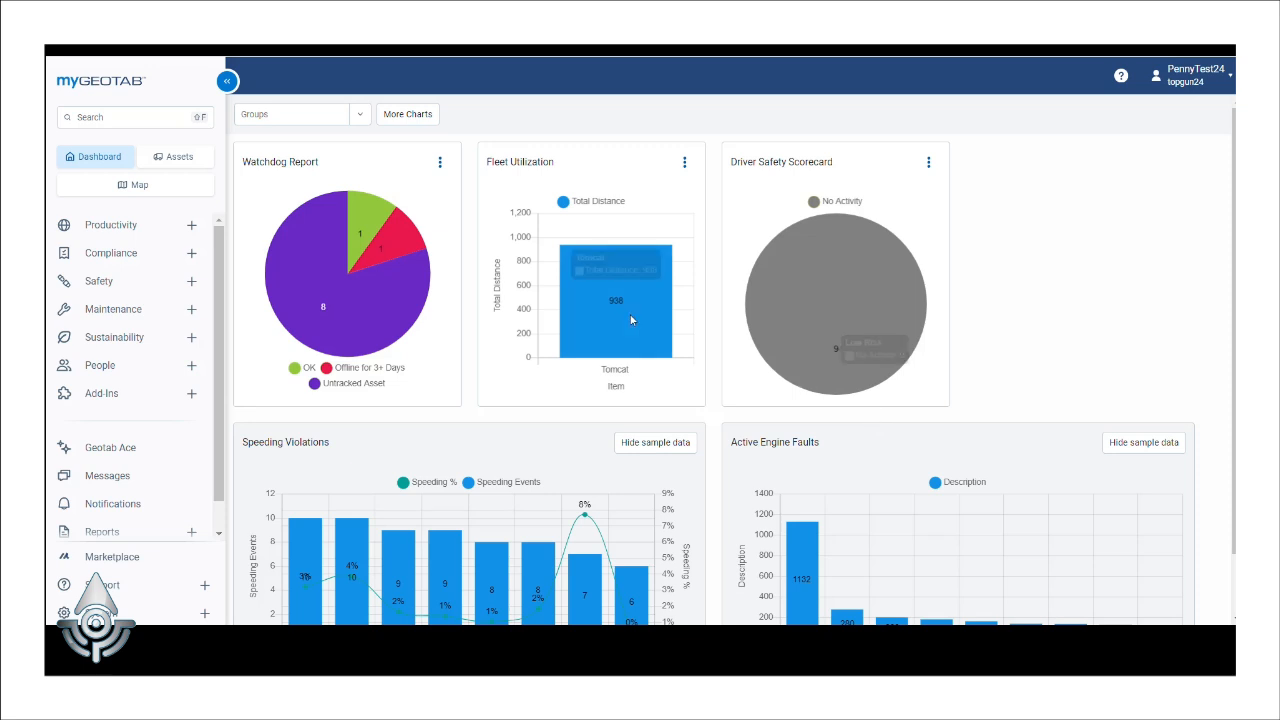
# - Open the Routes list from the dashboard
pyautogui.click(138, 225)
pyautogui.moveTo(131, 280)
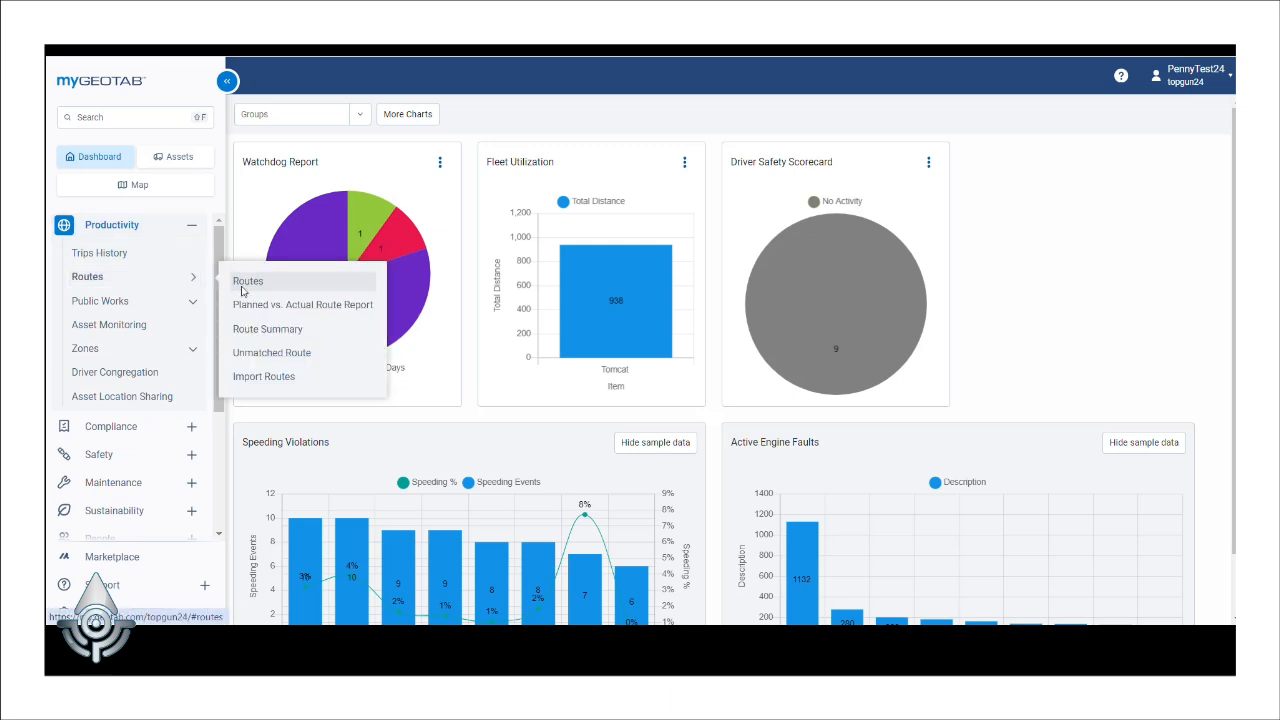
pyautogui.click(245, 287)
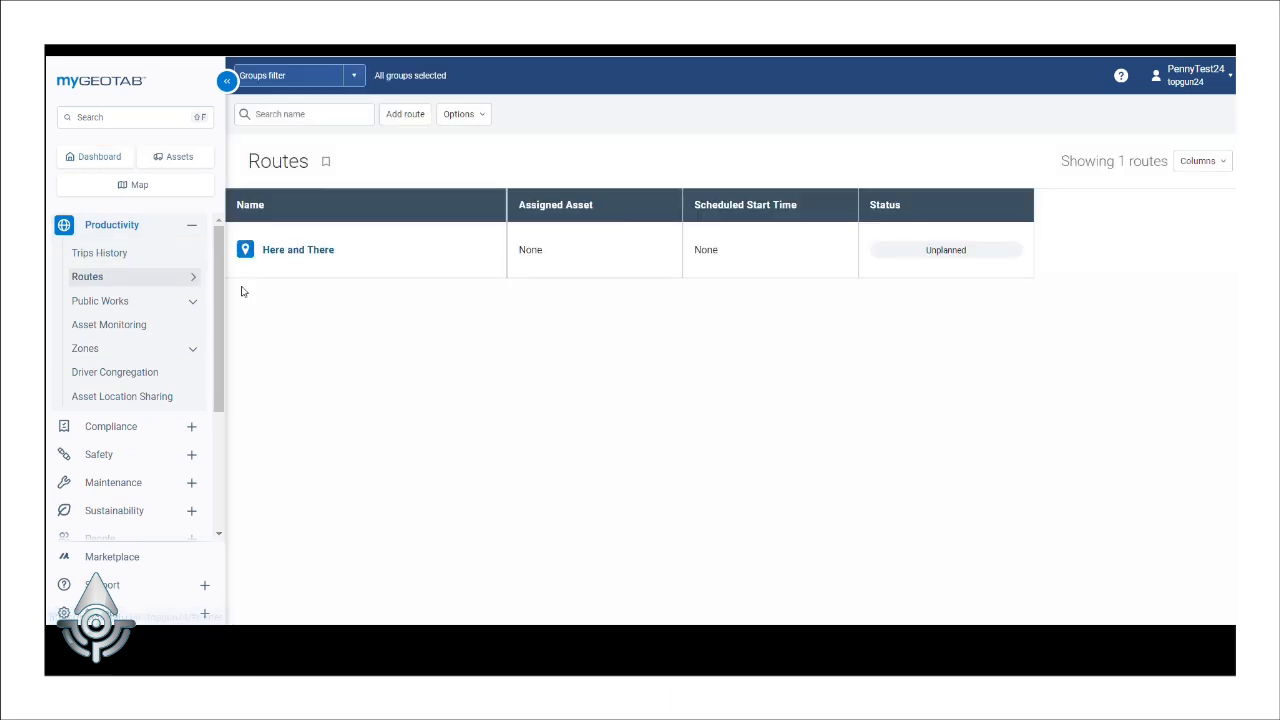
# - Filter the Routes list to planned routes for Tomorrow assigned to the asset Tomcat
pyautogui.click(466, 116)
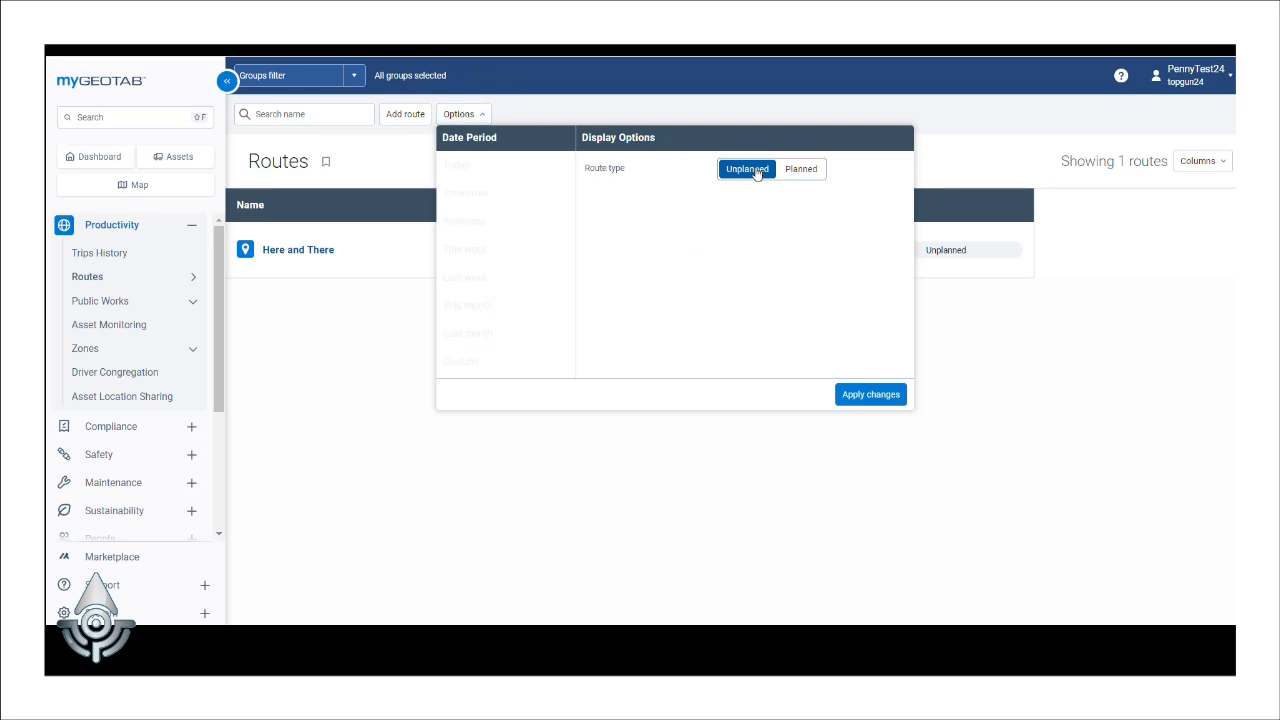
pyautogui.press('ctrl')
pyautogui.press('ctrl')
pyautogui.press('ctrl')
pyautogui.click(803, 169)
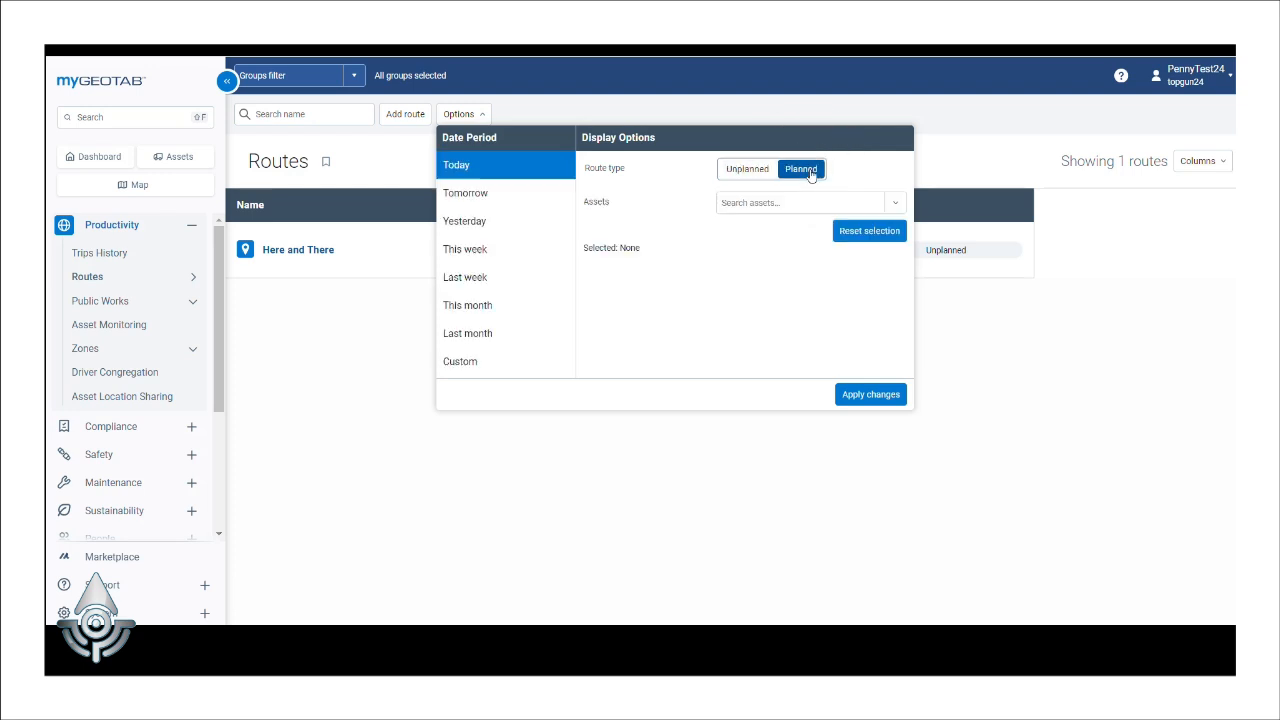
pyautogui.click(543, 207)
pyautogui.click(894, 205)
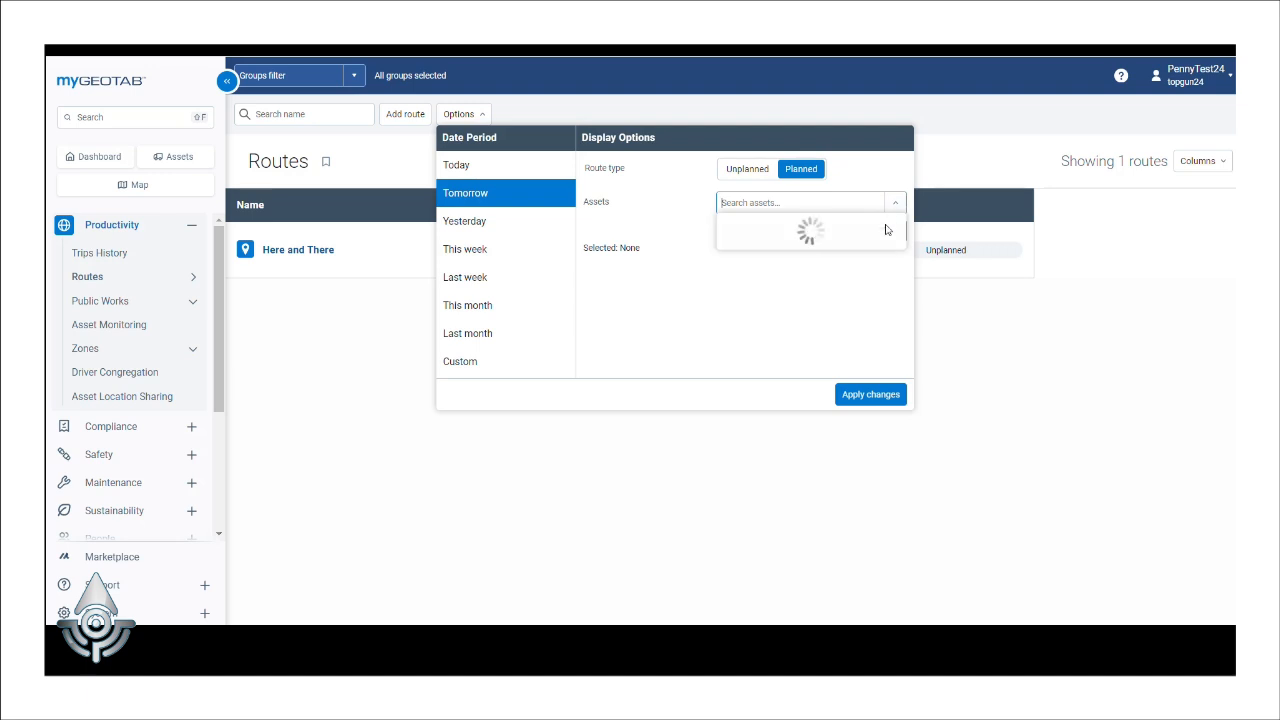
pyautogui.click(766, 482)
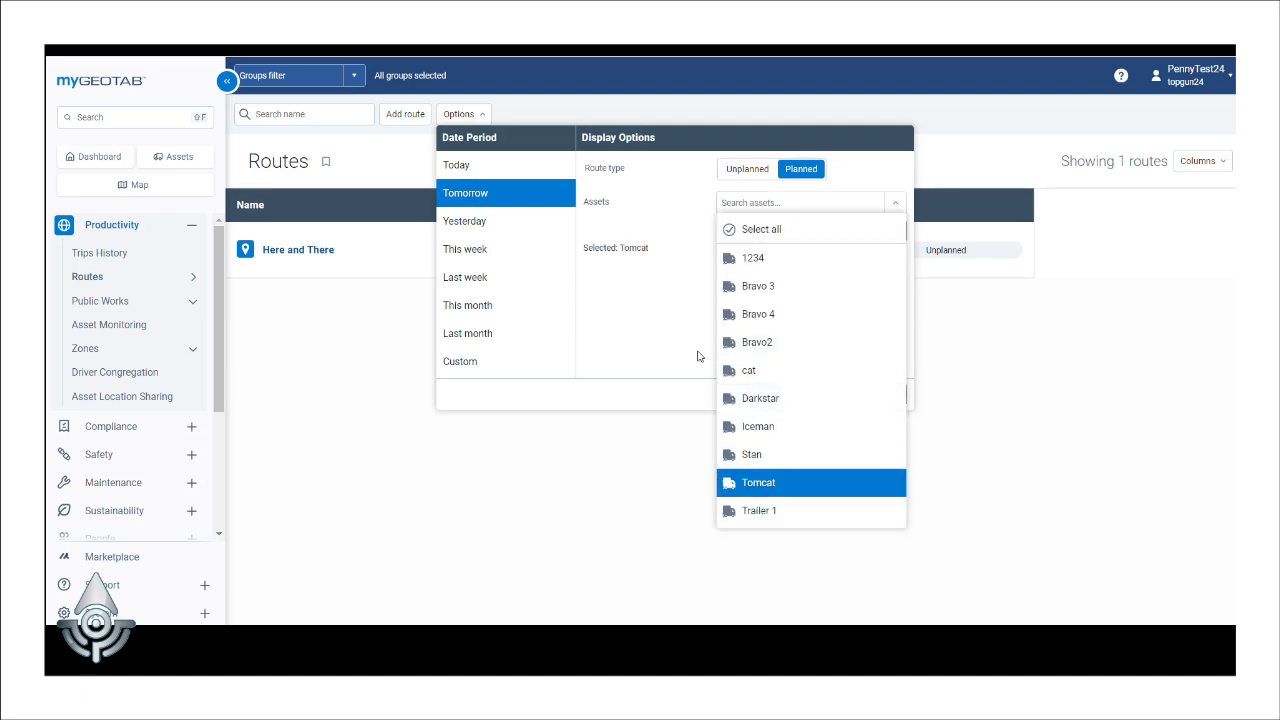
pyautogui.click(697, 354)
pyautogui.click(860, 396)
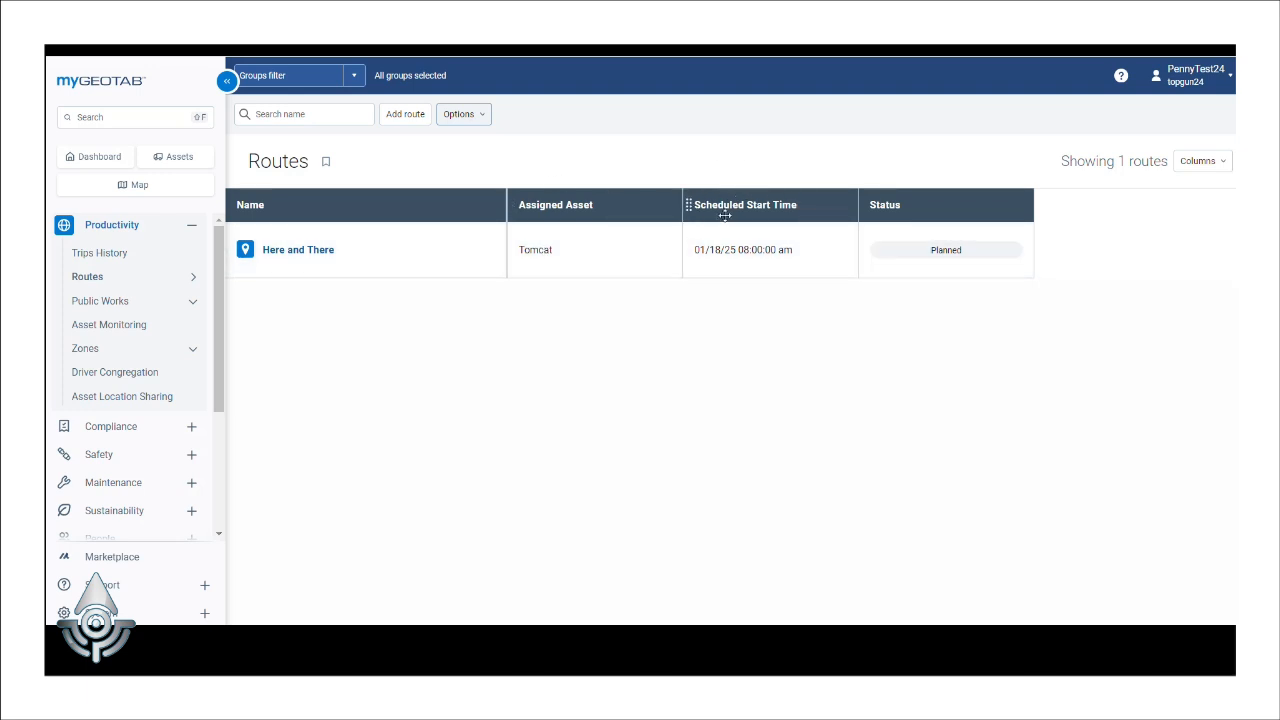
# - Open the planned Here and There route and duplicate it
pyautogui.click(287, 251)
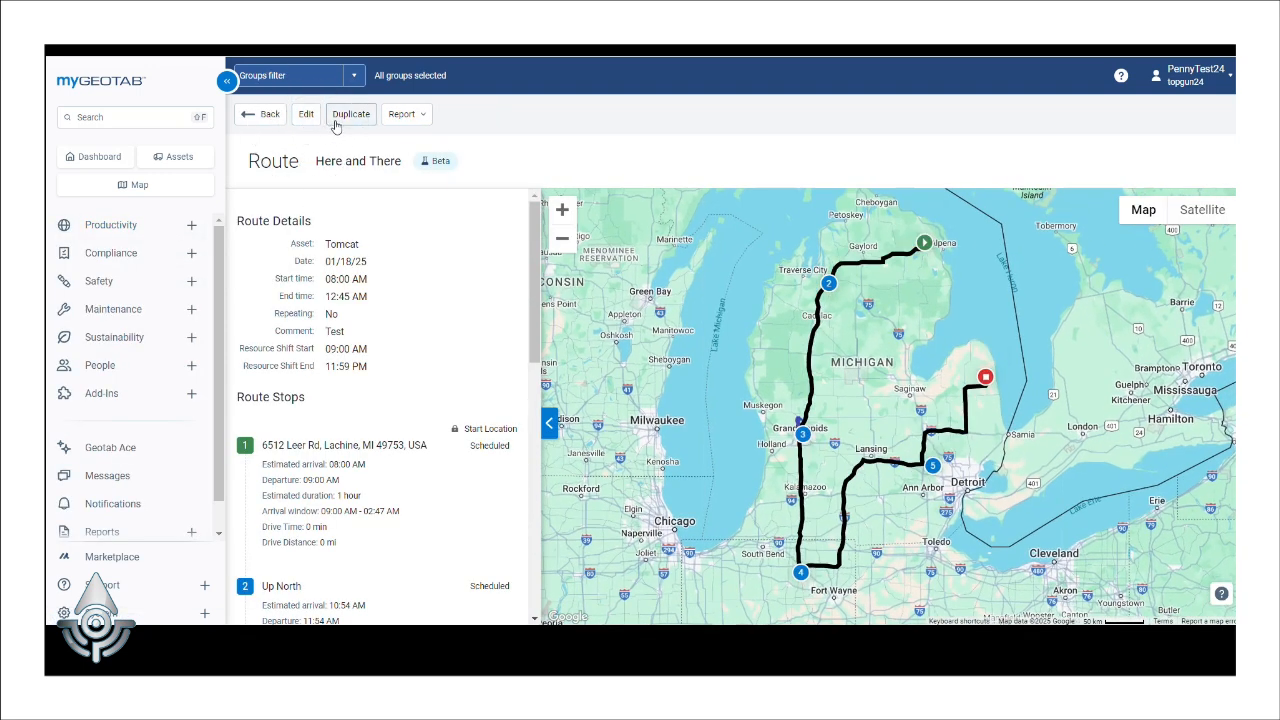
pyautogui.click(338, 124)
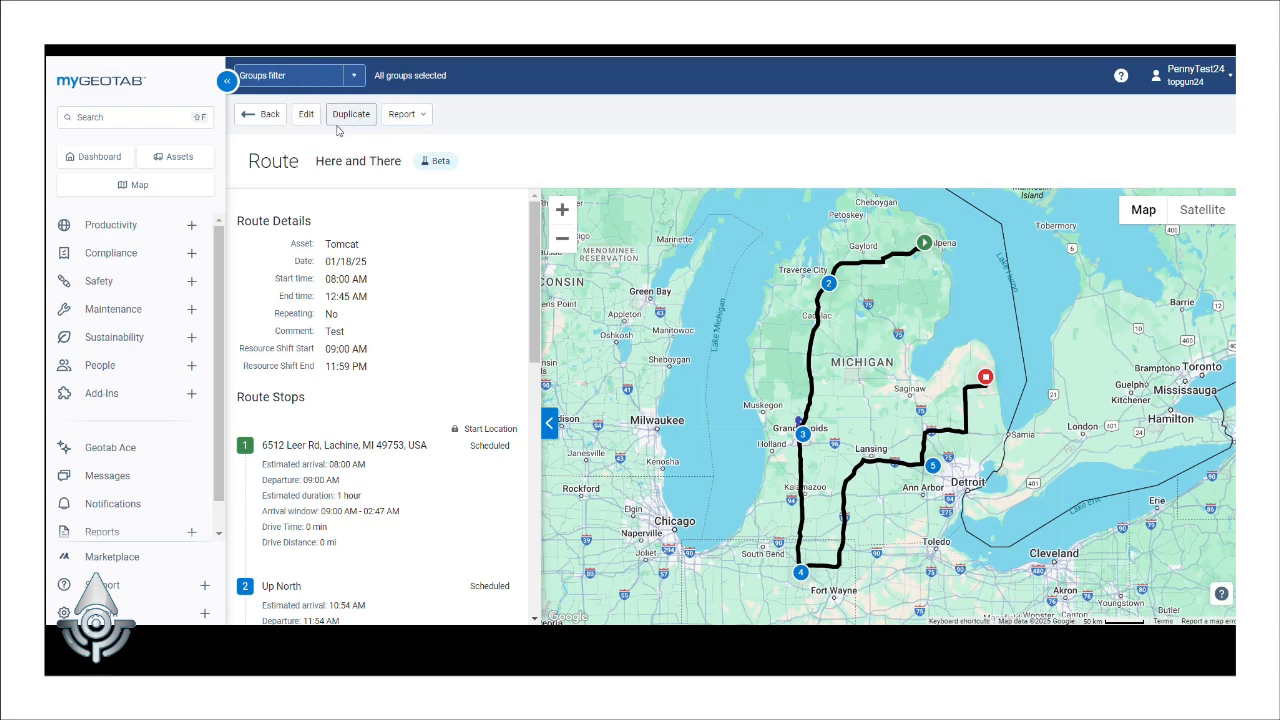